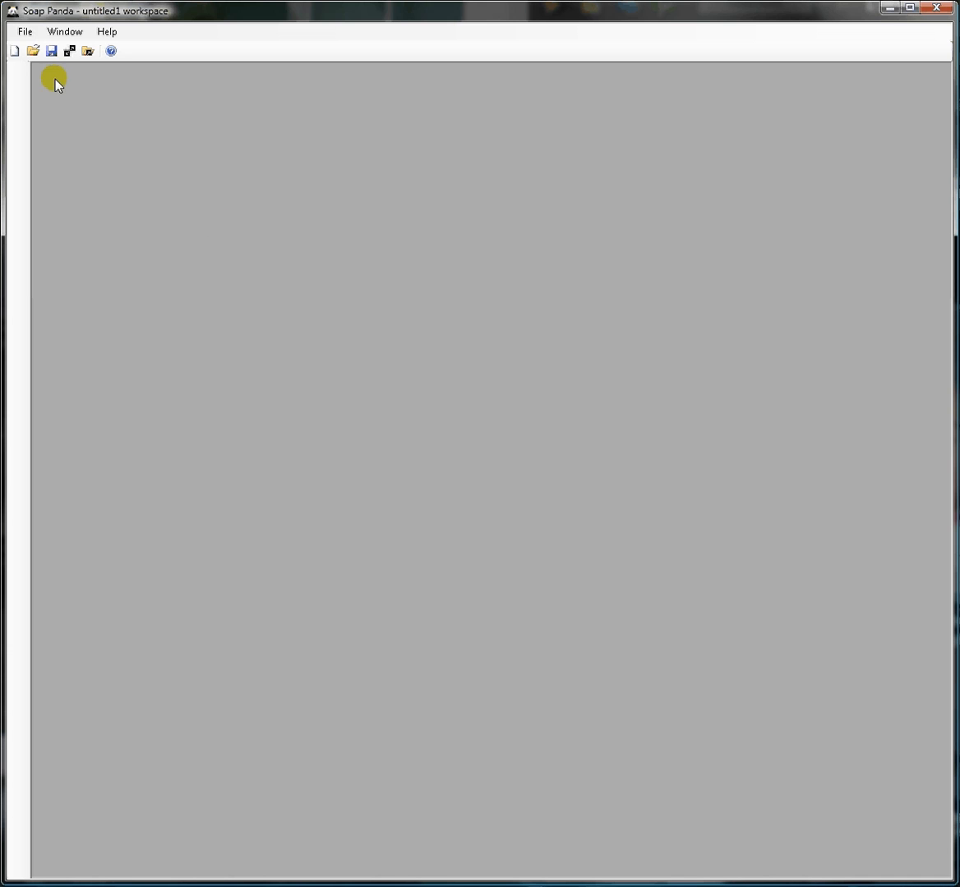
Create a SOAP client with test plan name Weather1 for the WeatherForecast WSDL, enabling automatic SOAP request and response validation
{"action": "left_click", "coordinate": [24, 32]}
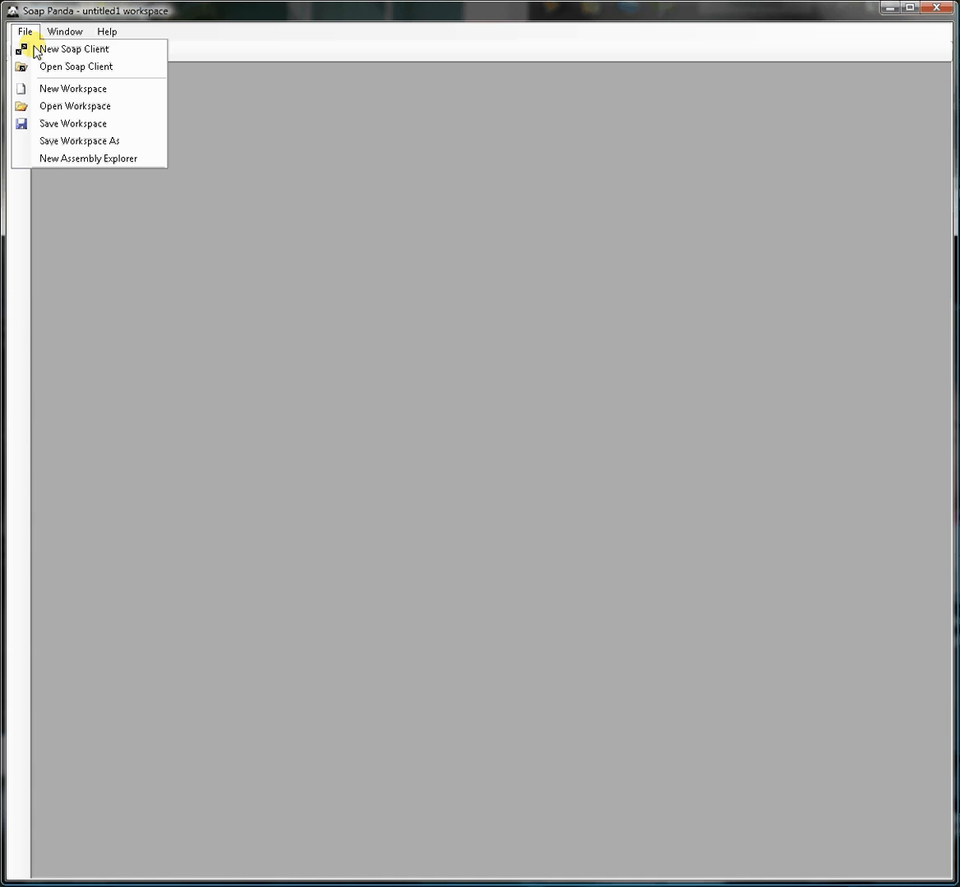
{"action": "left_click", "coordinate": [43, 54]}
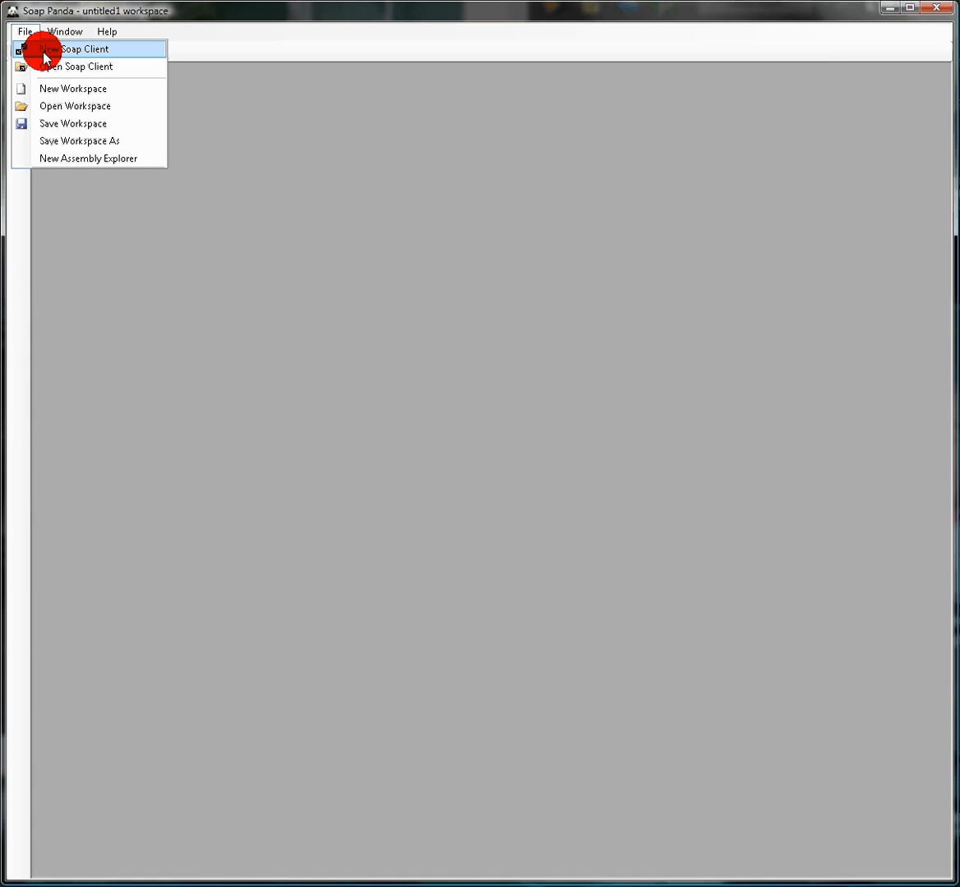
{"action": "left_click", "coordinate": [291, 162]}
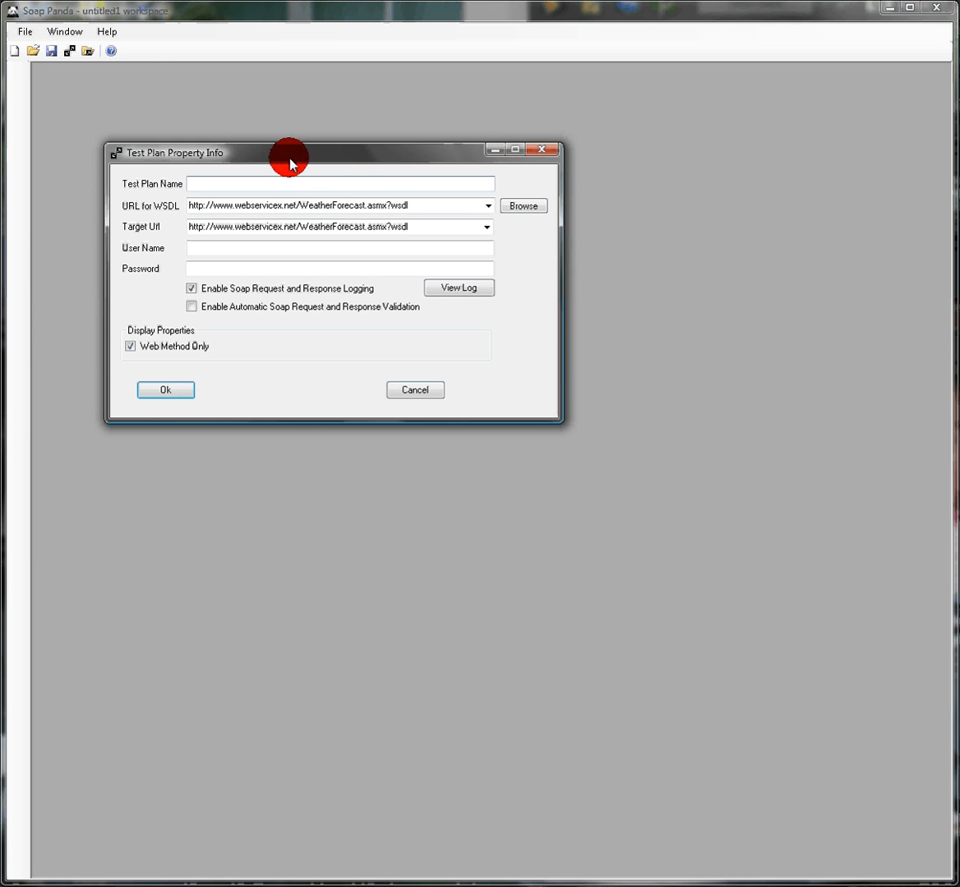
{"action": "left_click_drag", "start_coordinate": [289, 164], "coordinate": [334, 197]}
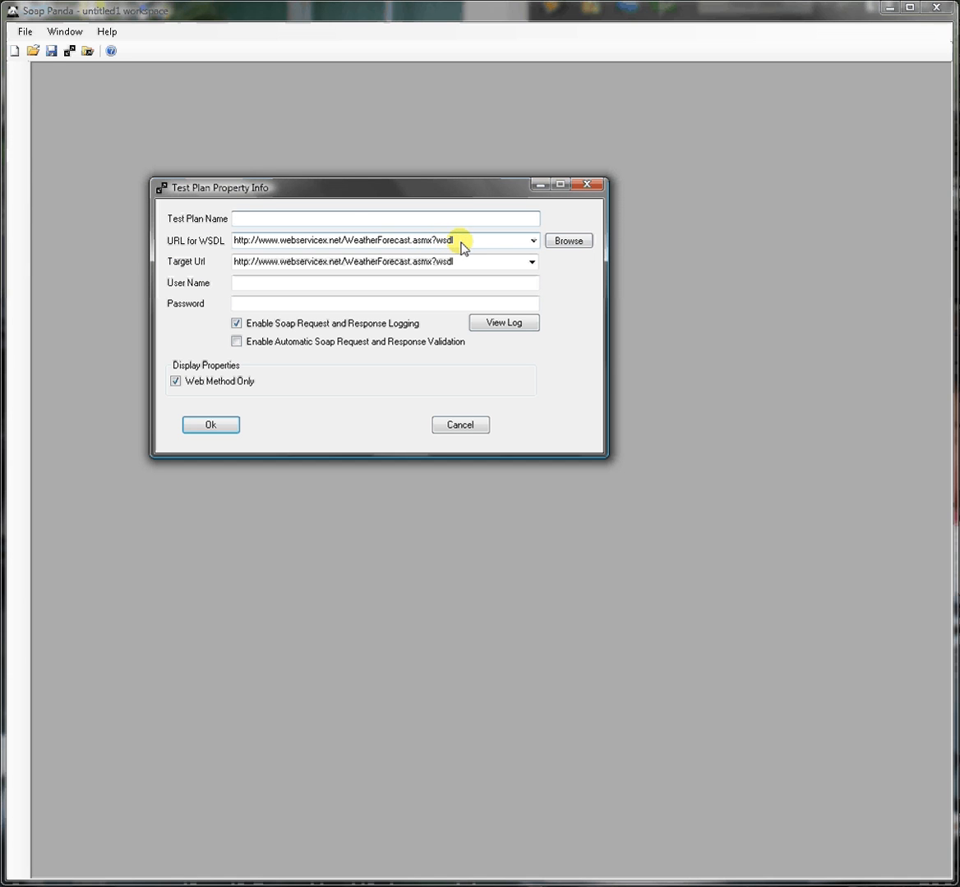
{"action": "left_click", "coordinate": [342, 220]}
{"action": "type", "text": "Weather1"}
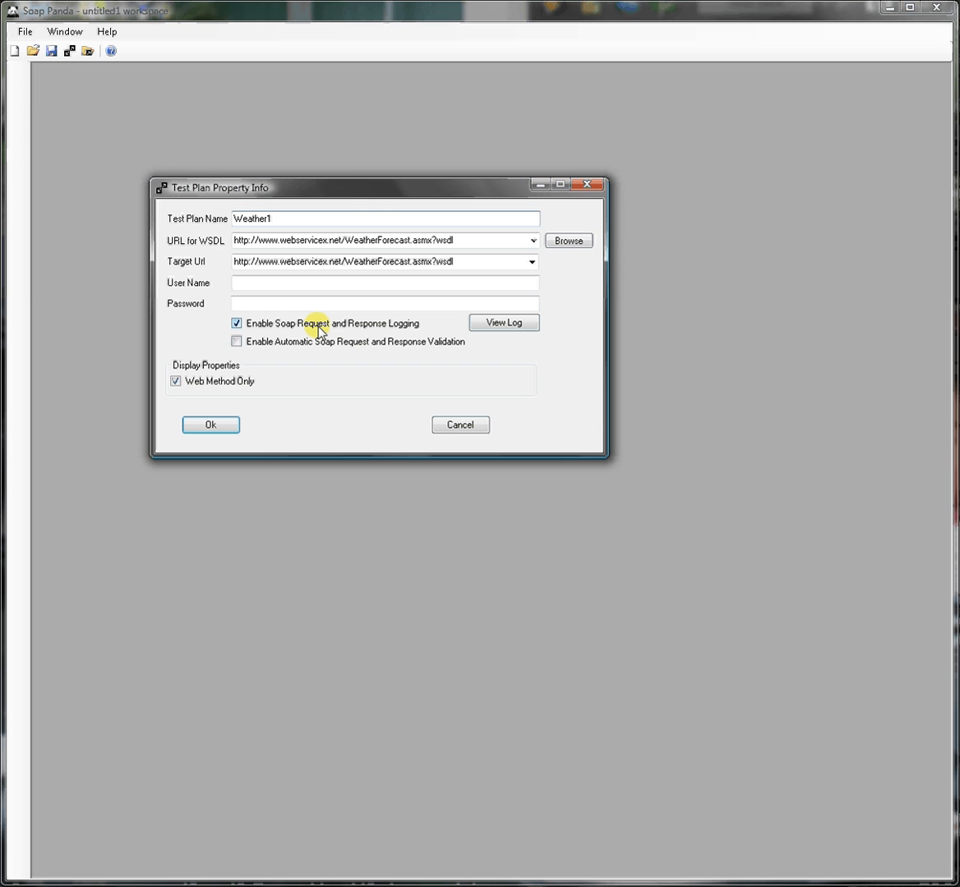
{"action": "left_click", "coordinate": [285, 338]}
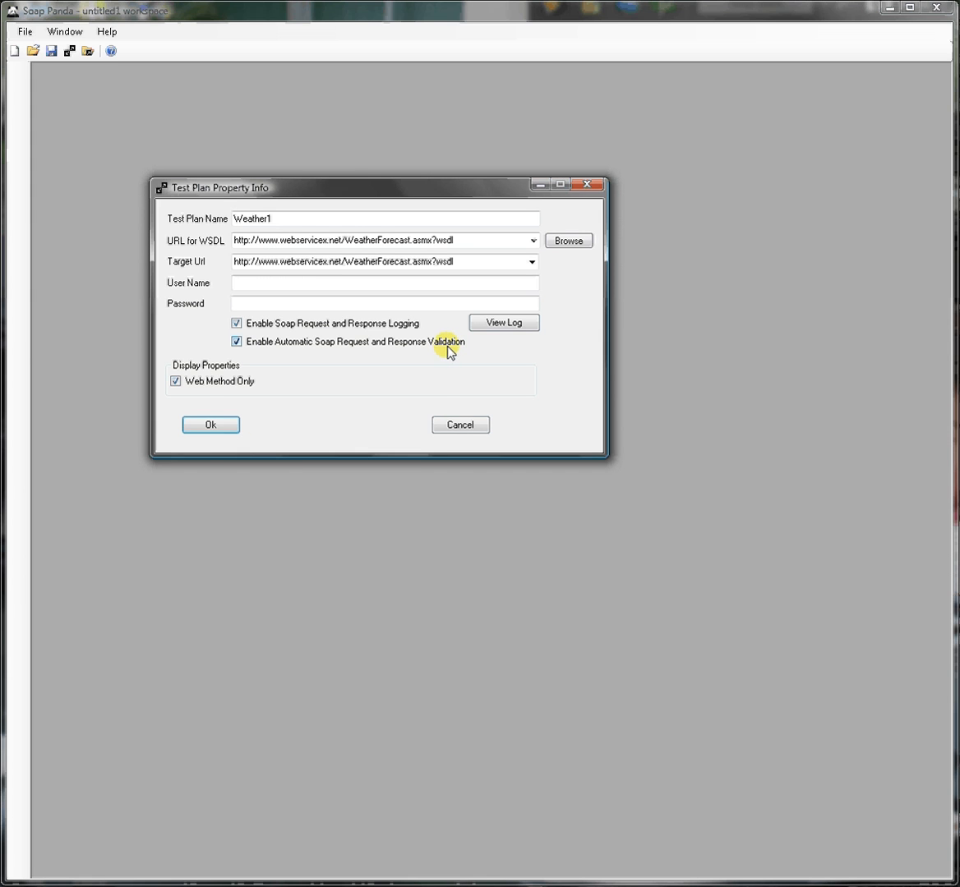
{"action": "left_click", "coordinate": [206, 429]}
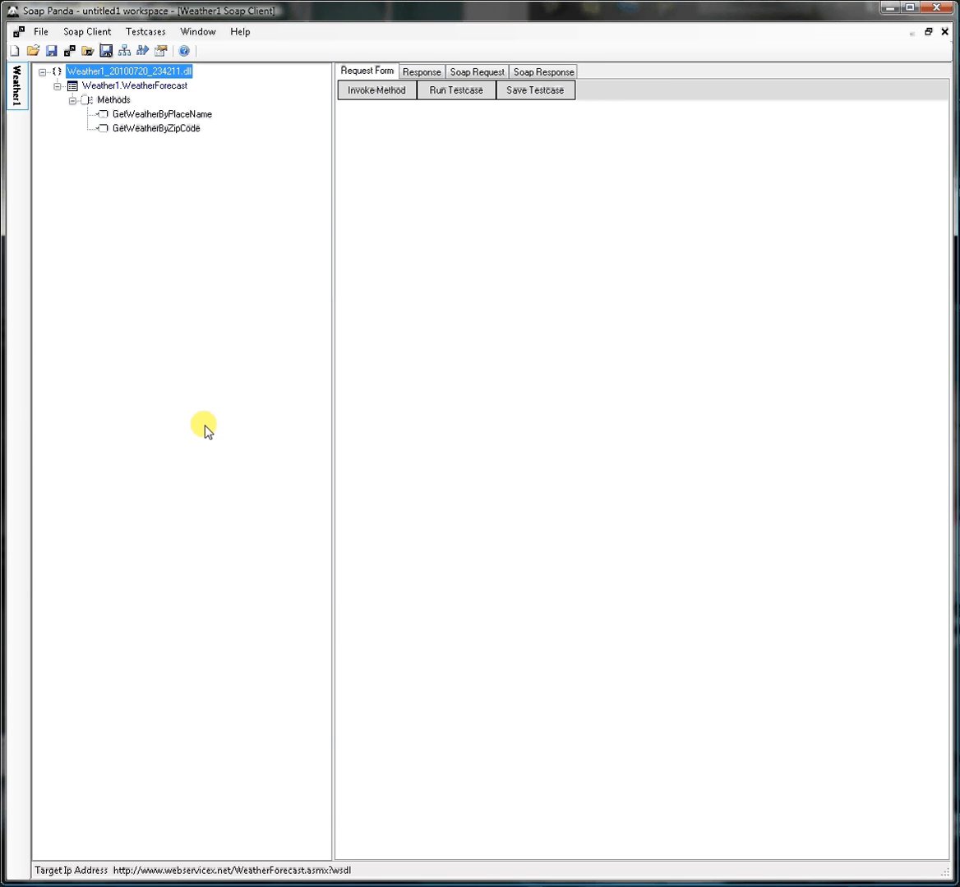
Invoke the GetWeatherByZipCode method with ZipCode 55347
{"action": "left_click", "coordinate": [150, 131]}
{"action": "left_click", "coordinate": [586, 127]}
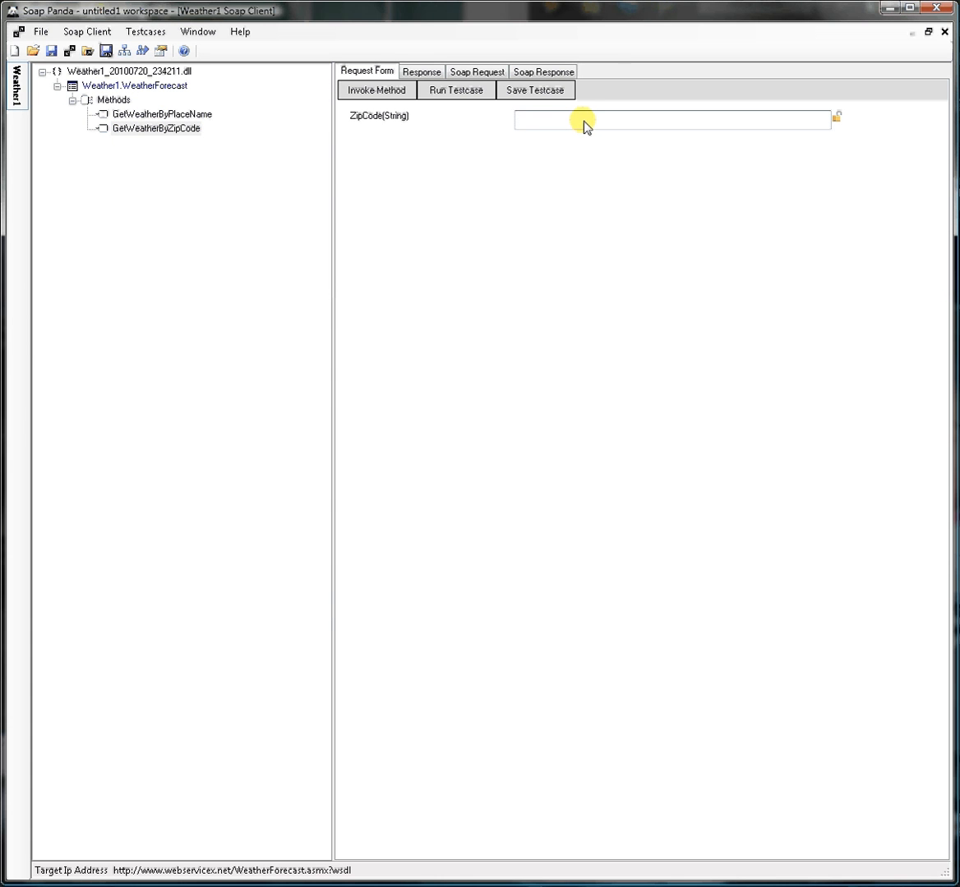
{"action": "type", "text": "55347"}
{"action": "left_click", "coordinate": [379, 92]}
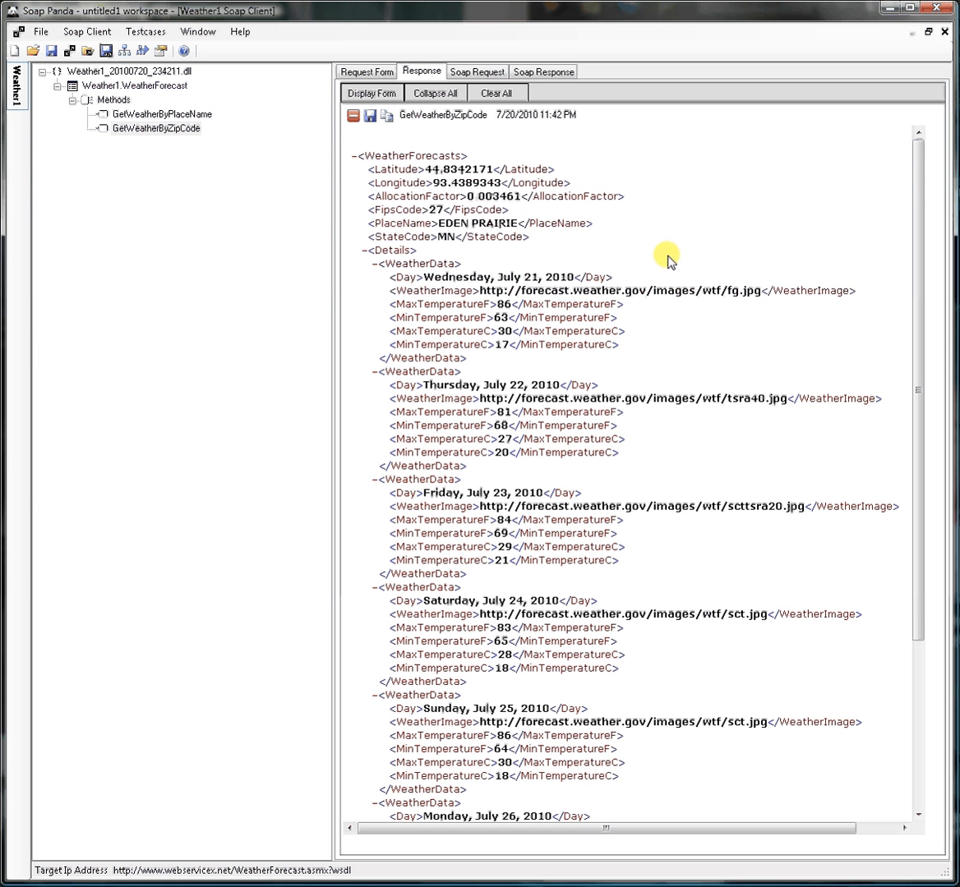
Show the response as a form and inspect the Friday, July 23 and Tuesday, July 27 entries in its weather details
{"action": "mouse_move", "coordinate": [915, 315]}
{"action": "left_mouse_down"}
{"action": "mouse_move", "coordinate": [922, 506]}
{"action": "mouse_move", "coordinate": [926, 316]}
{"action": "left_mouse_up"}
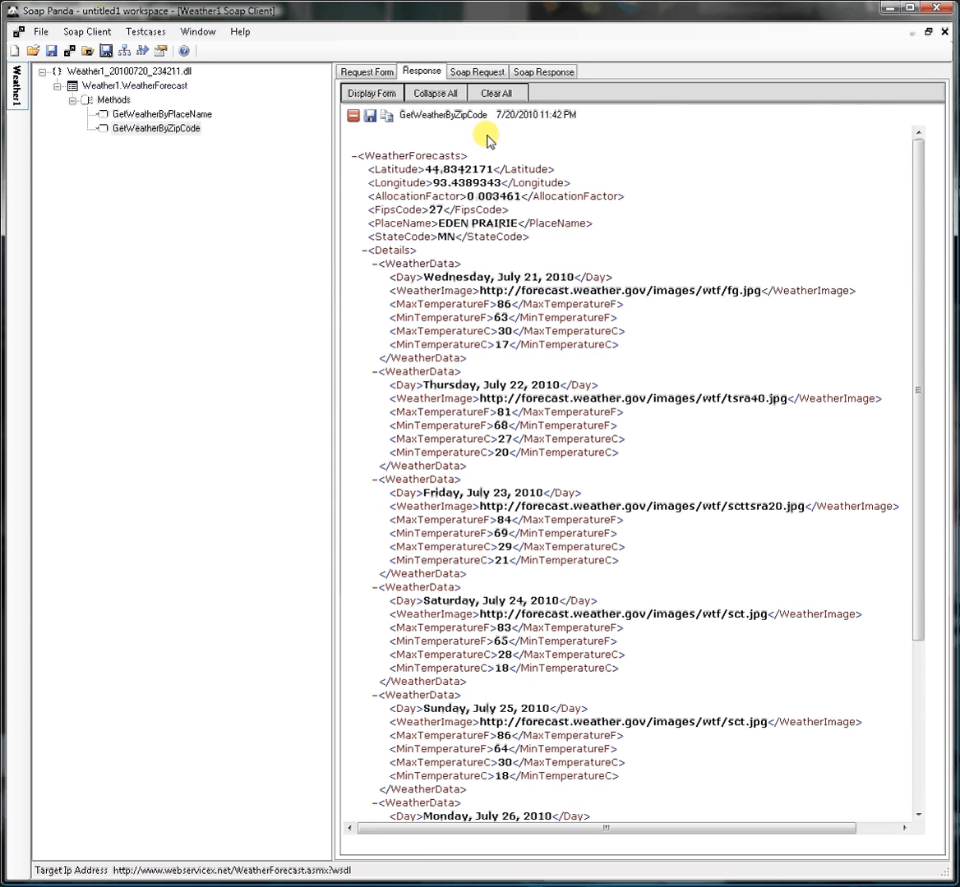
{"action": "left_click", "coordinate": [368, 97]}
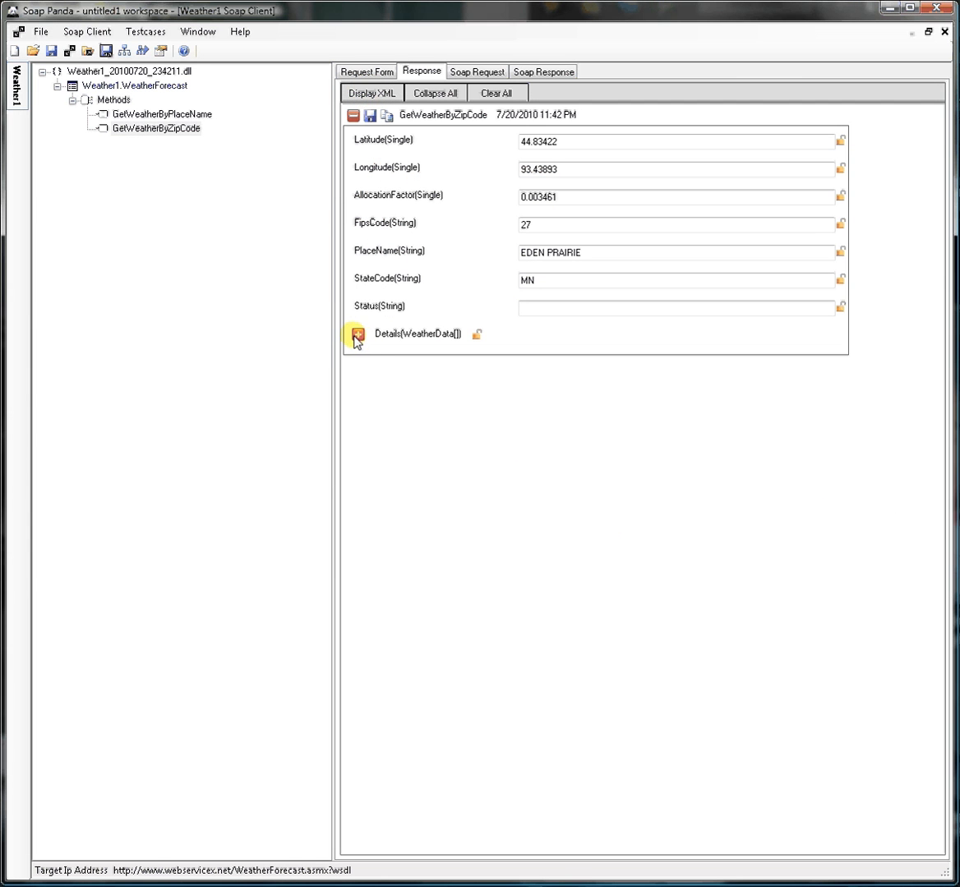
{"action": "left_click", "coordinate": [358, 334]}
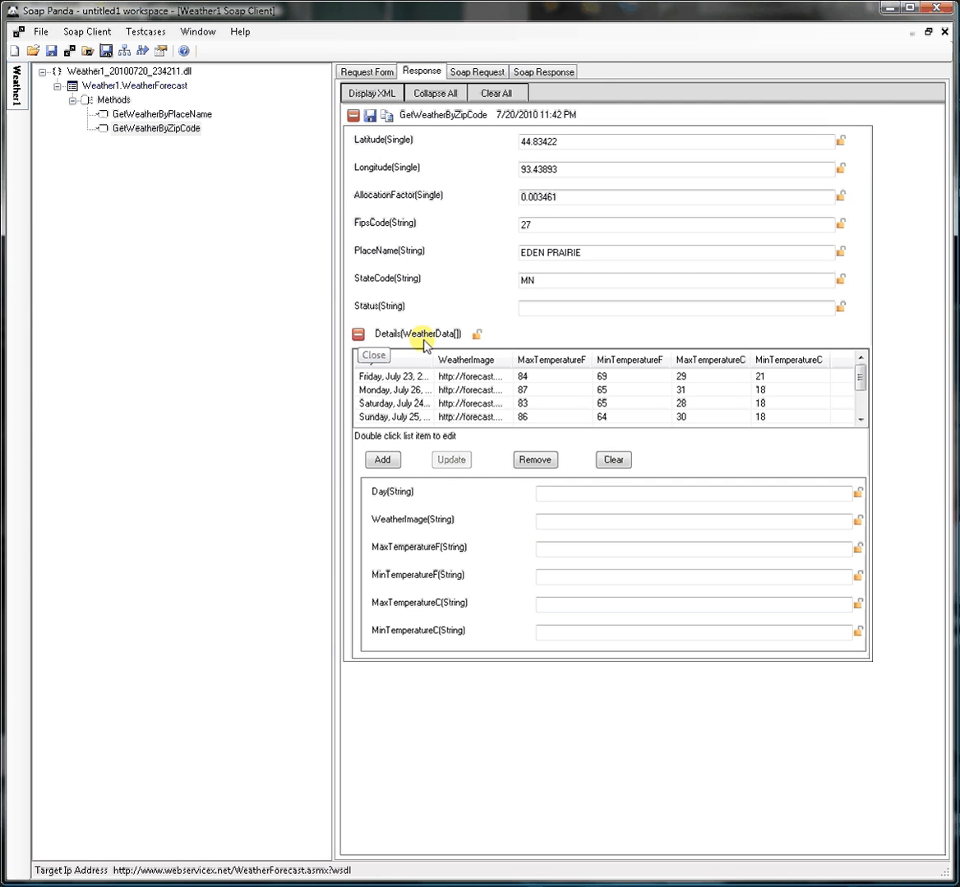
{"action": "double_click", "coordinate": [415, 379]}
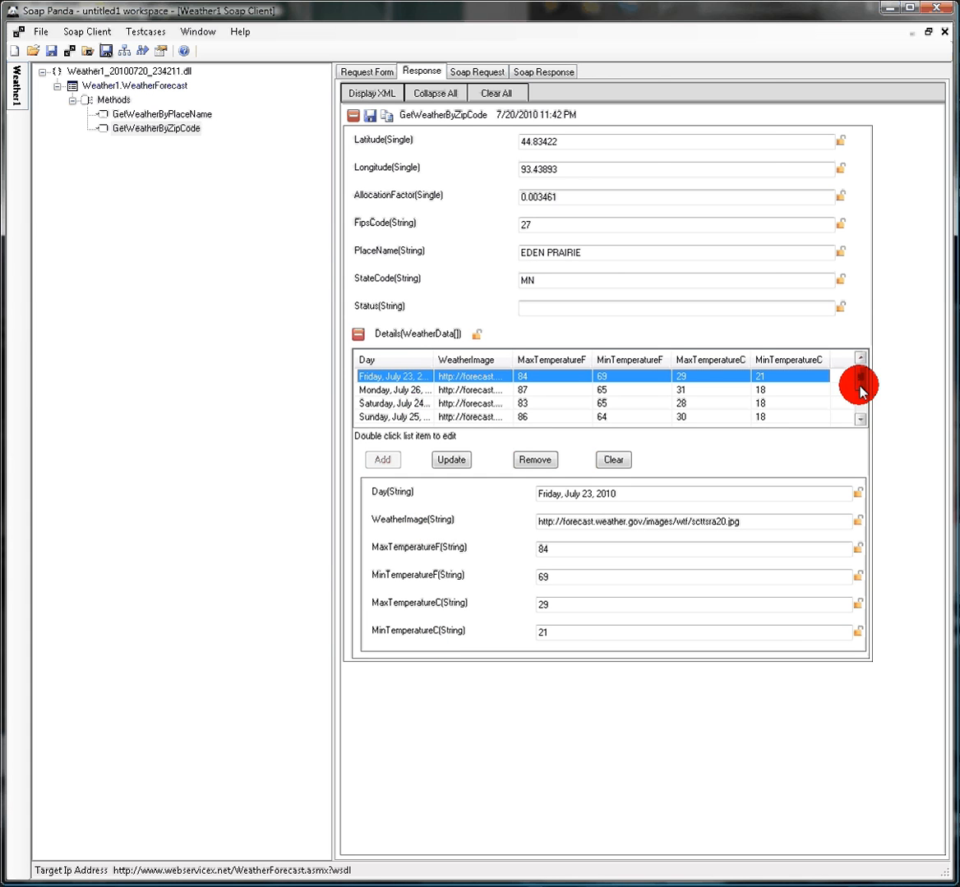
{"action": "left_click", "coordinate": [859, 418]}
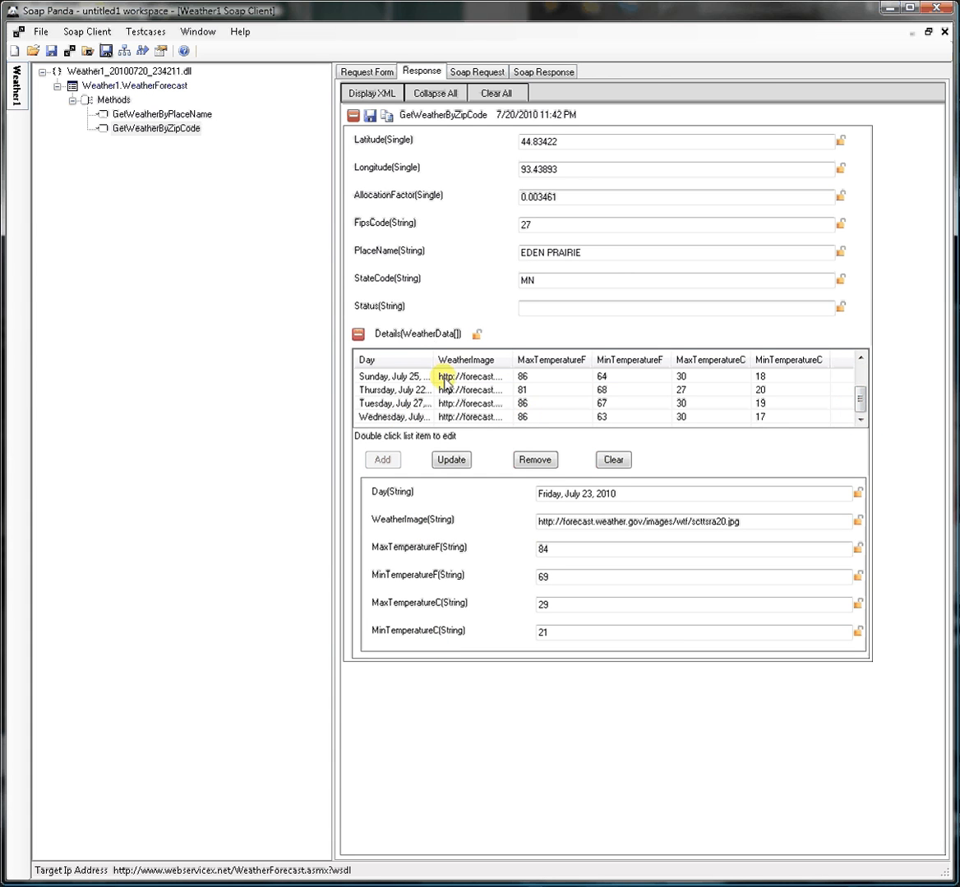
{"action": "left_click_drag", "start_coordinate": [434, 360], "coordinate": [474, 362]}
{"action": "double_click", "coordinate": [414, 404]}
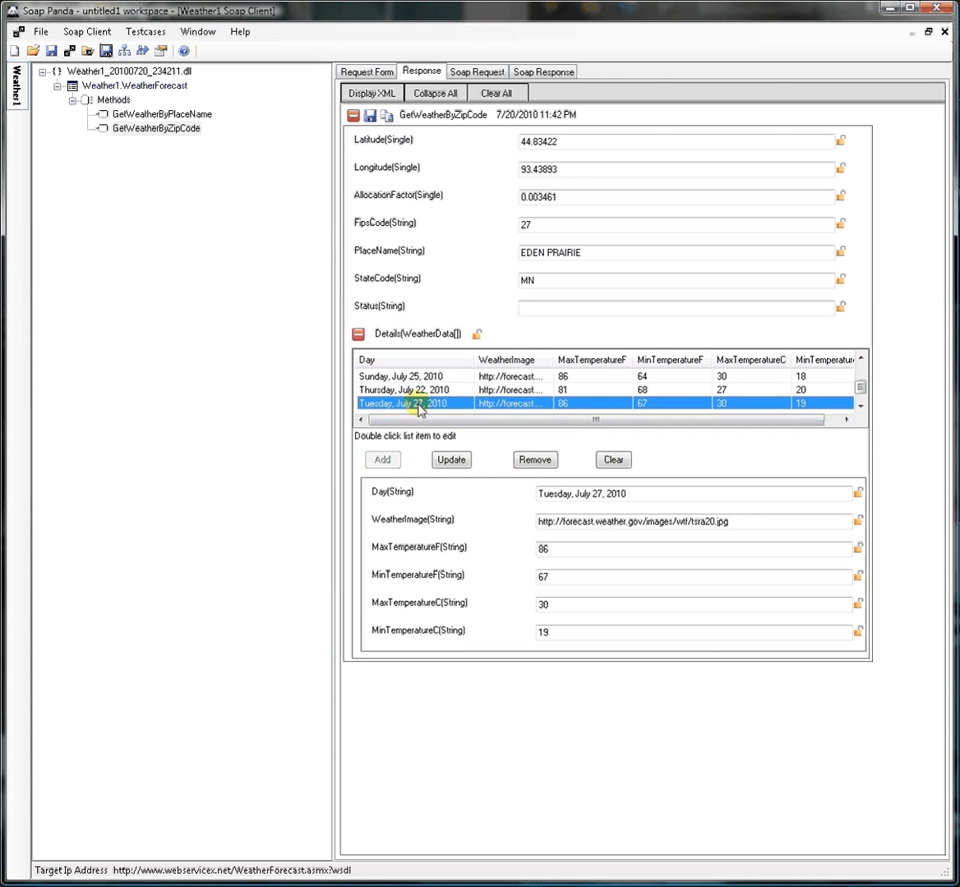
{"action": "left_click", "coordinate": [767, 668]}
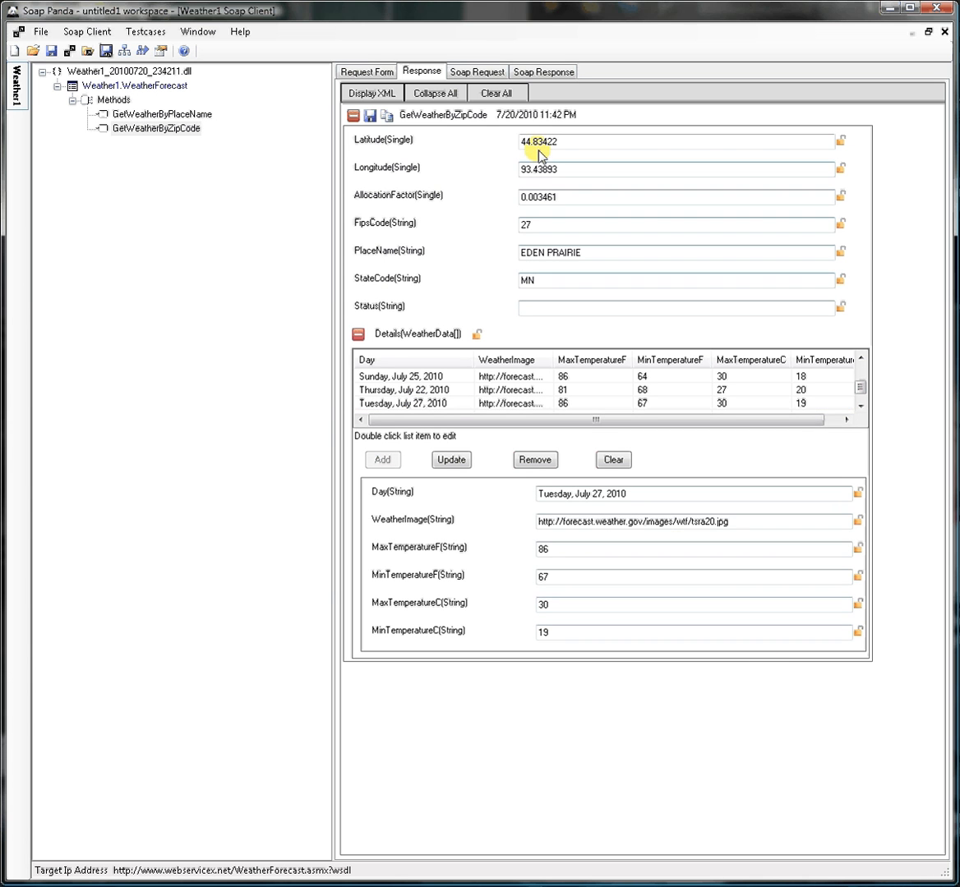
Review the raw SOAP request and SOAP response messages of the call, and return to the request form
{"action": "left_click", "coordinate": [475, 73]}
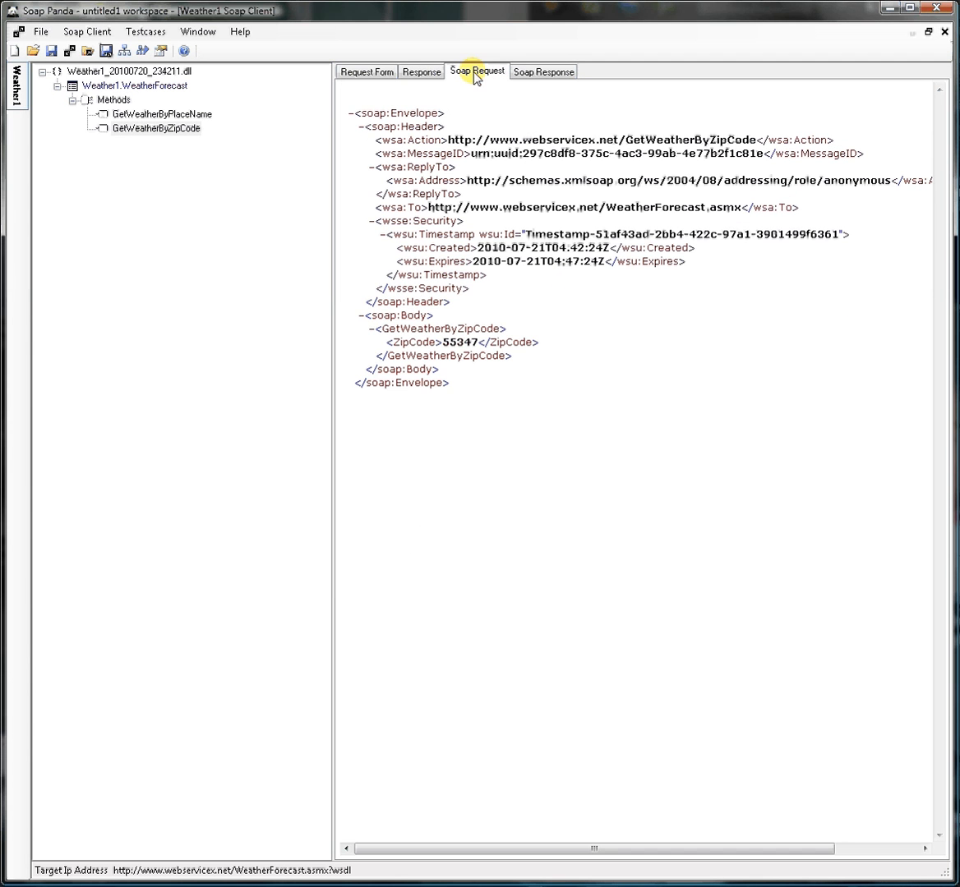
{"action": "left_click", "coordinate": [538, 73]}
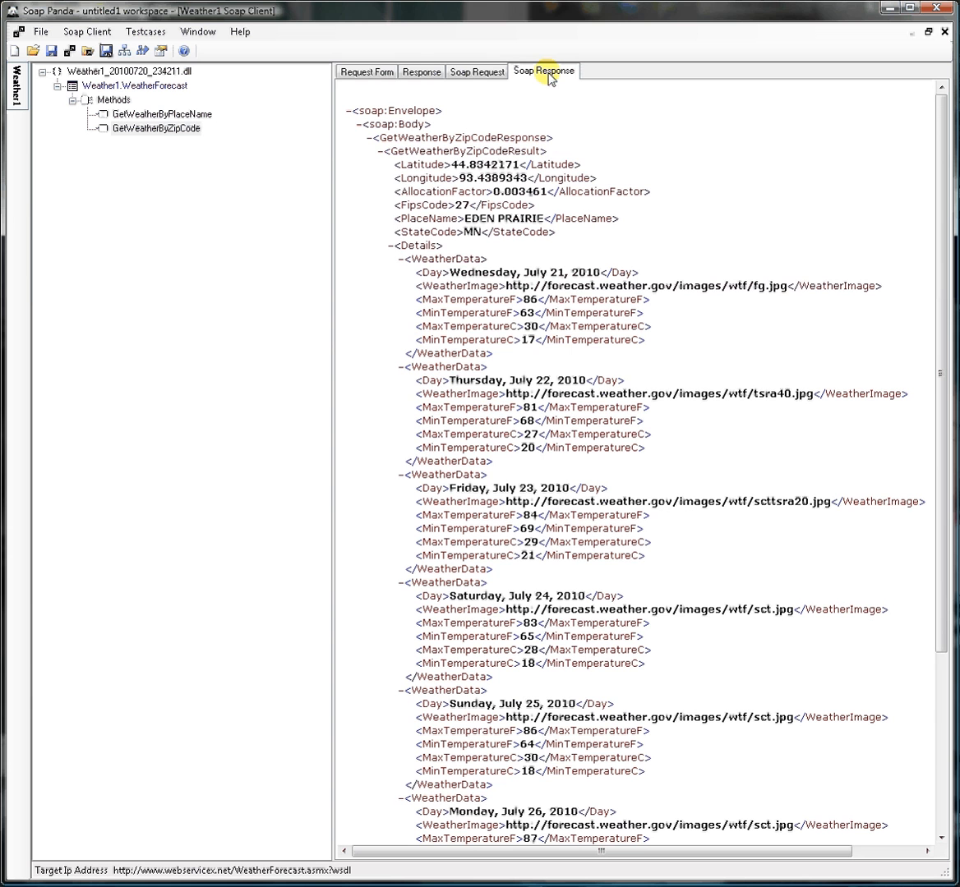
{"action": "left_click", "coordinate": [366, 71]}
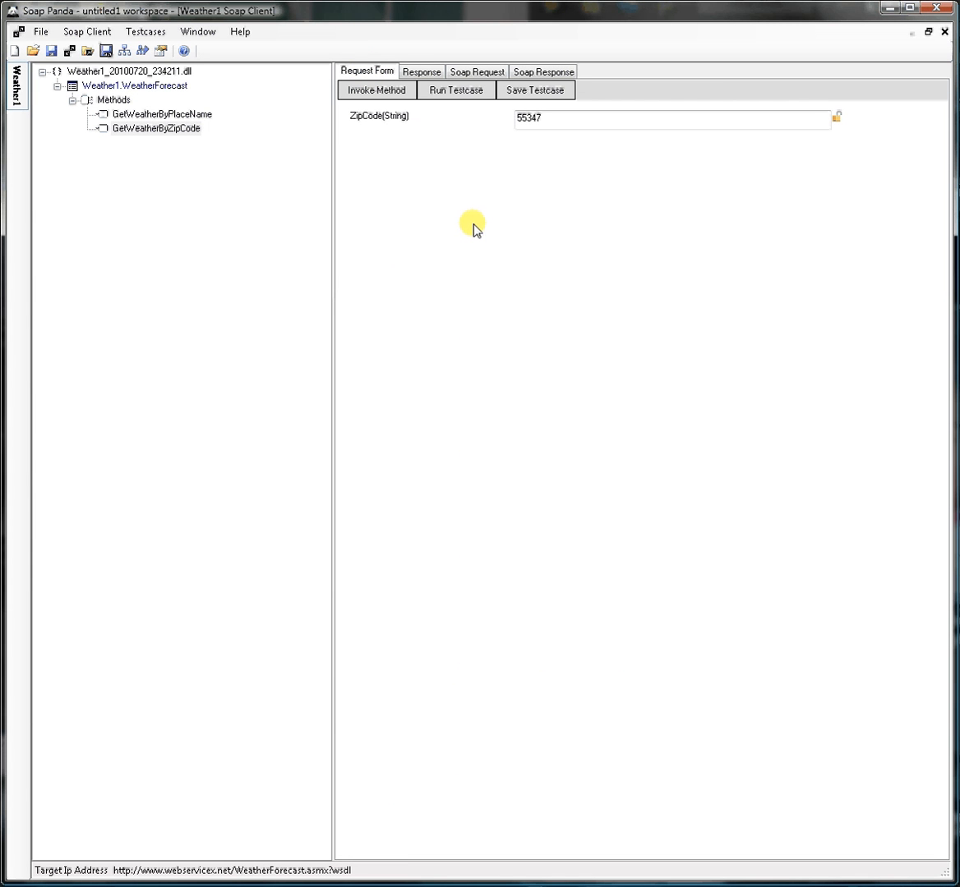
Lock the ZipCode value, view GetWeatherByPlaceName, and return to GetWeatherByZipCode to invoke it again
{"action": "left_click", "coordinate": [838, 119]}
{"action": "left_click", "coordinate": [170, 117]}
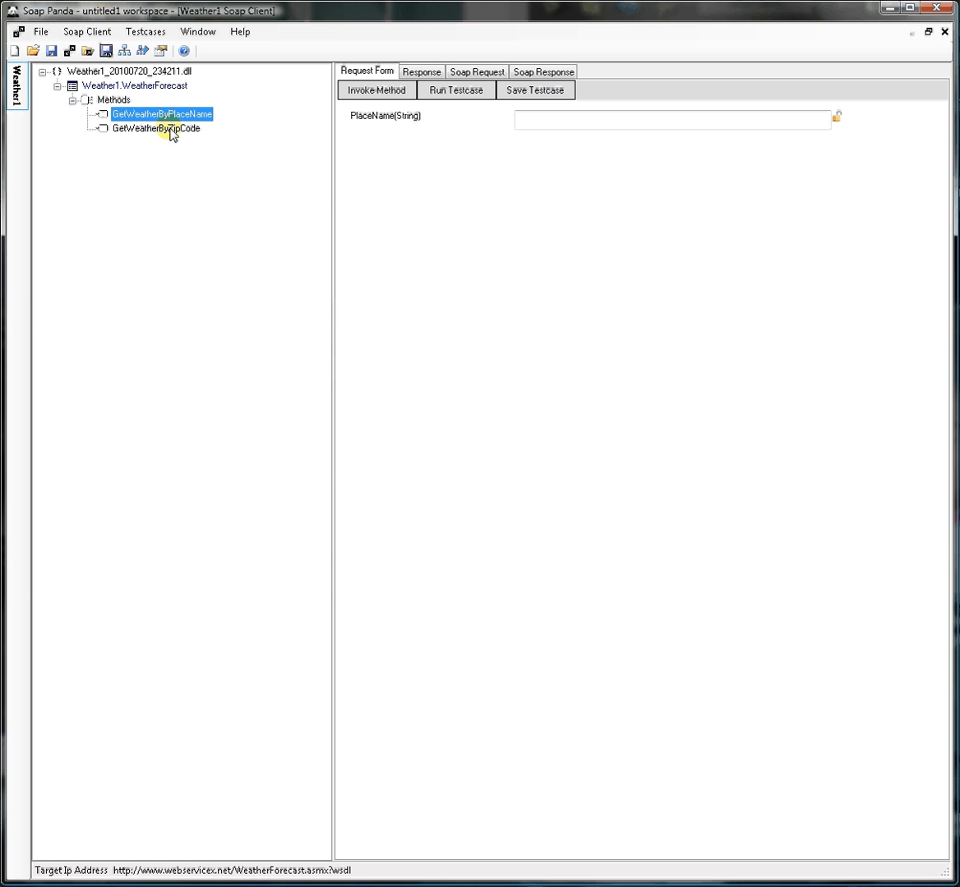
{"action": "left_click", "coordinate": [171, 130]}
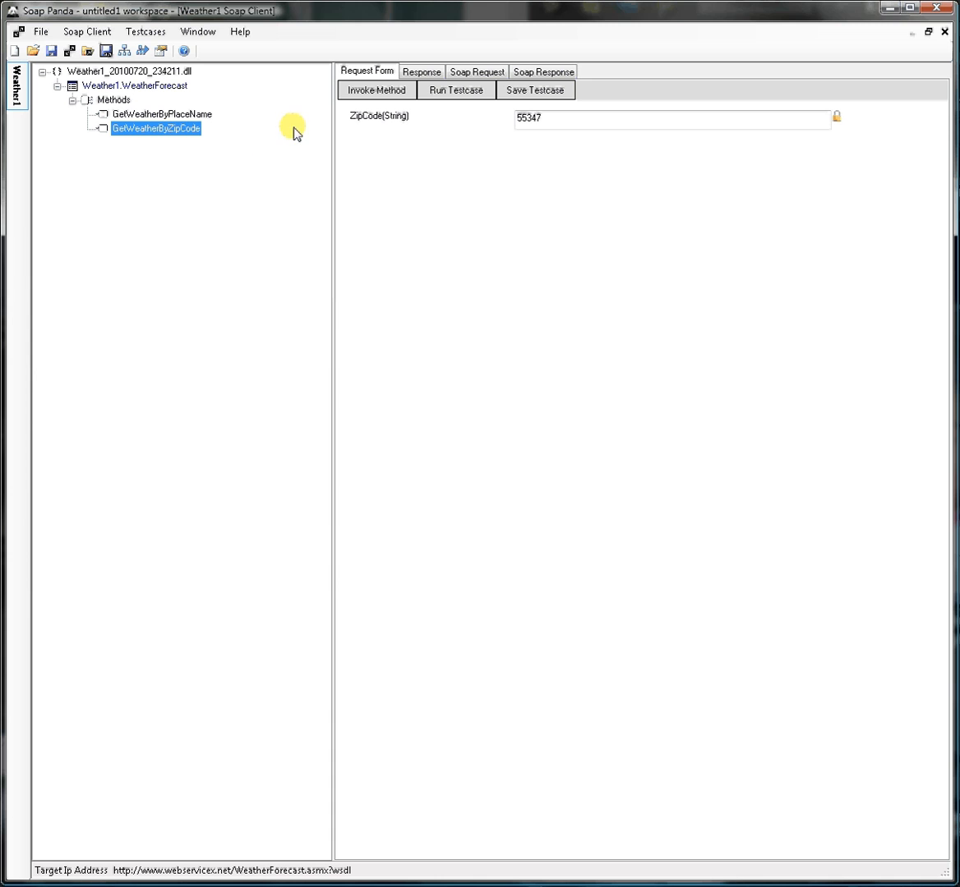
{"action": "left_click", "coordinate": [401, 92]}
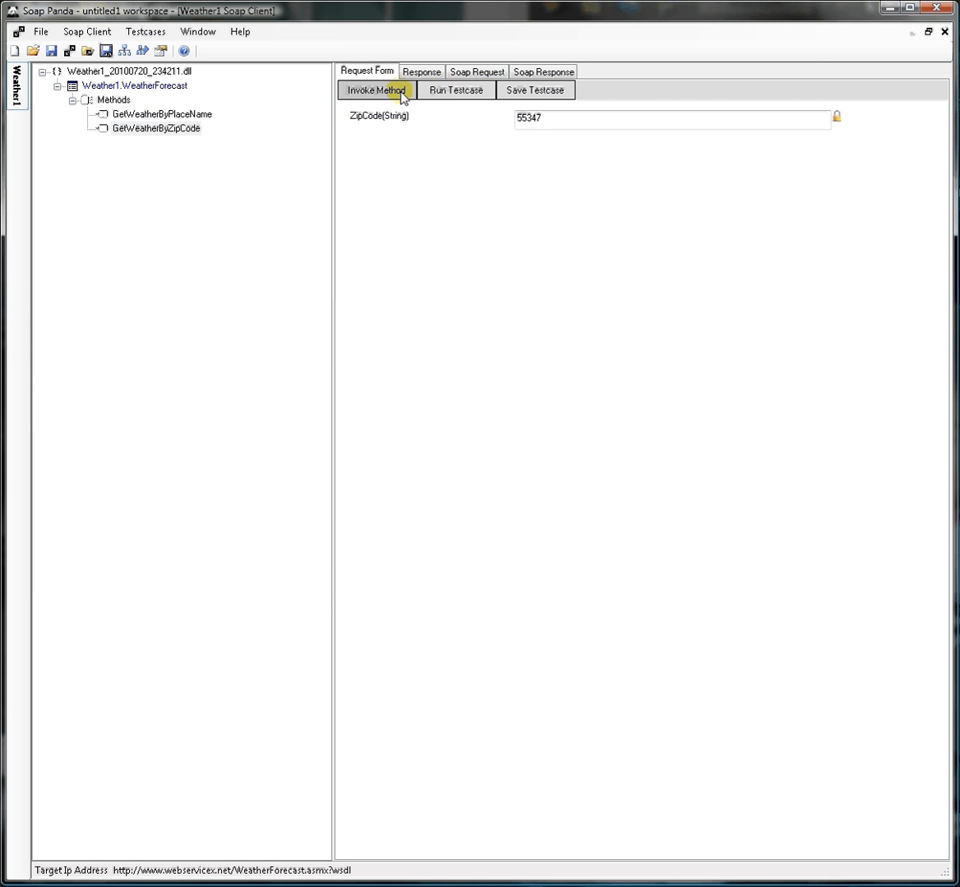
Start saving the GetWeatherByZipCode request as a test case named GetWeatherByZipCode_simple
{"action": "left_click", "coordinate": [535, 91]}
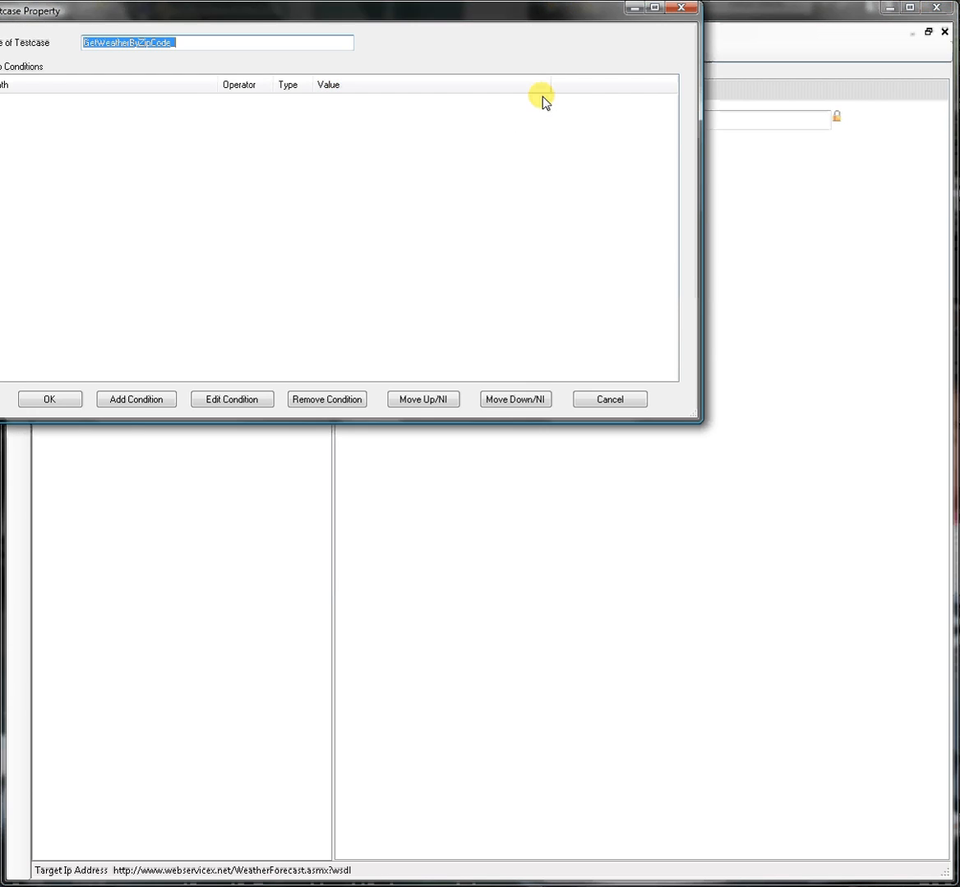
{"action": "left_click", "coordinate": [180, 44]}
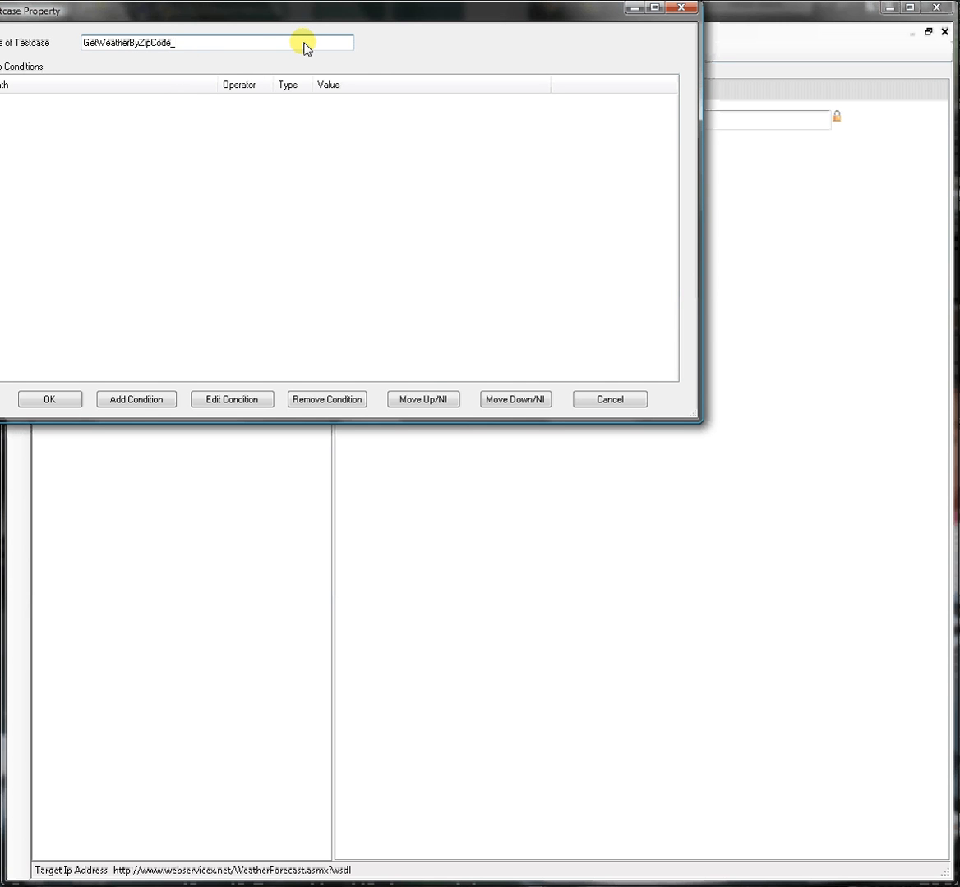
{"action": "type", "text": "simpla"}
{"action": "key", "text": "BackSpace"}
{"action": "key", "text": "BackSpace"}
{"action": "type", "text": "le"}
Add Equals conditions for Latitude 44.8342171, Longitude 93.4389343, FipsCode 27 and PlaceName EDEN PRAIRIE, and save the test case
{"action": "left_click", "coordinate": [158, 401]}
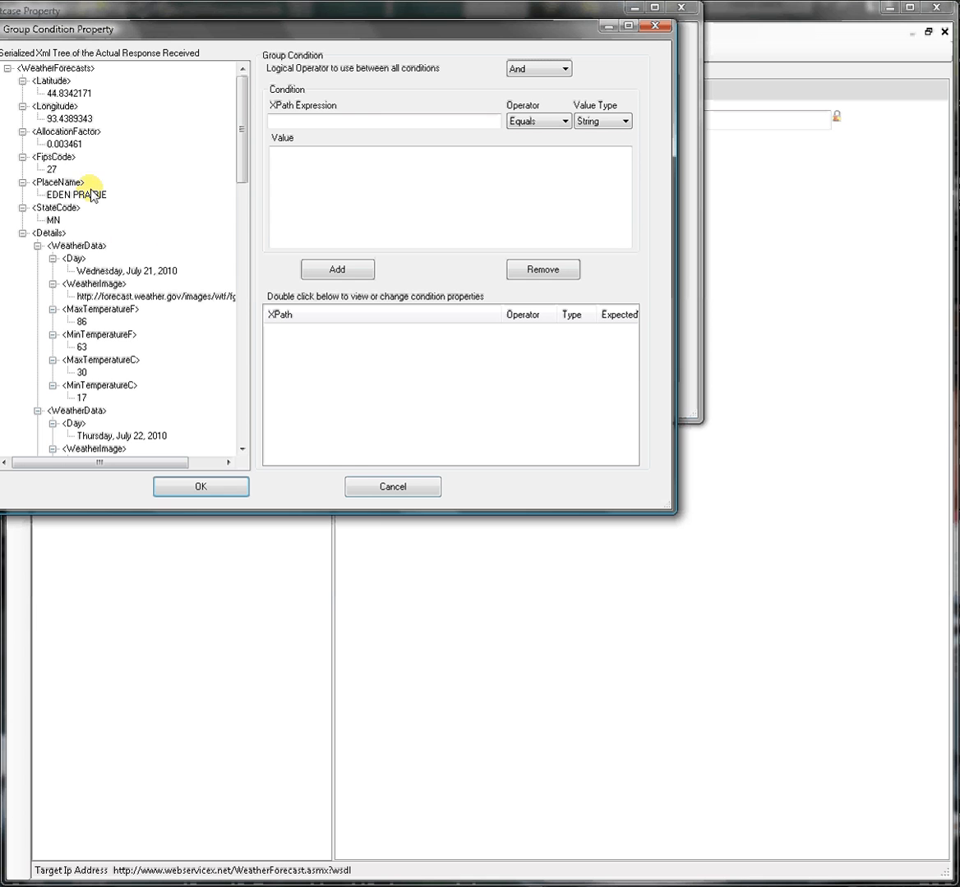
{"action": "left_click", "coordinate": [69, 84]}
{"action": "left_click", "coordinate": [337, 267]}
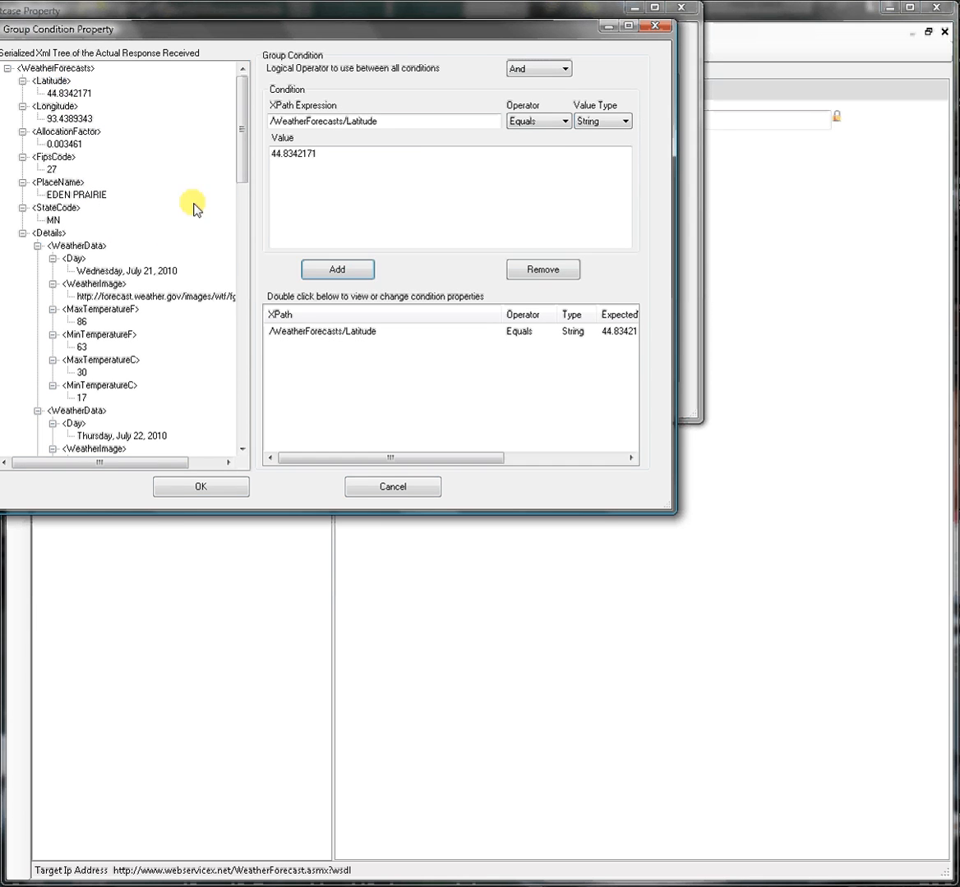
{"action": "left_click", "coordinate": [56, 106]}
{"action": "left_click", "coordinate": [333, 271]}
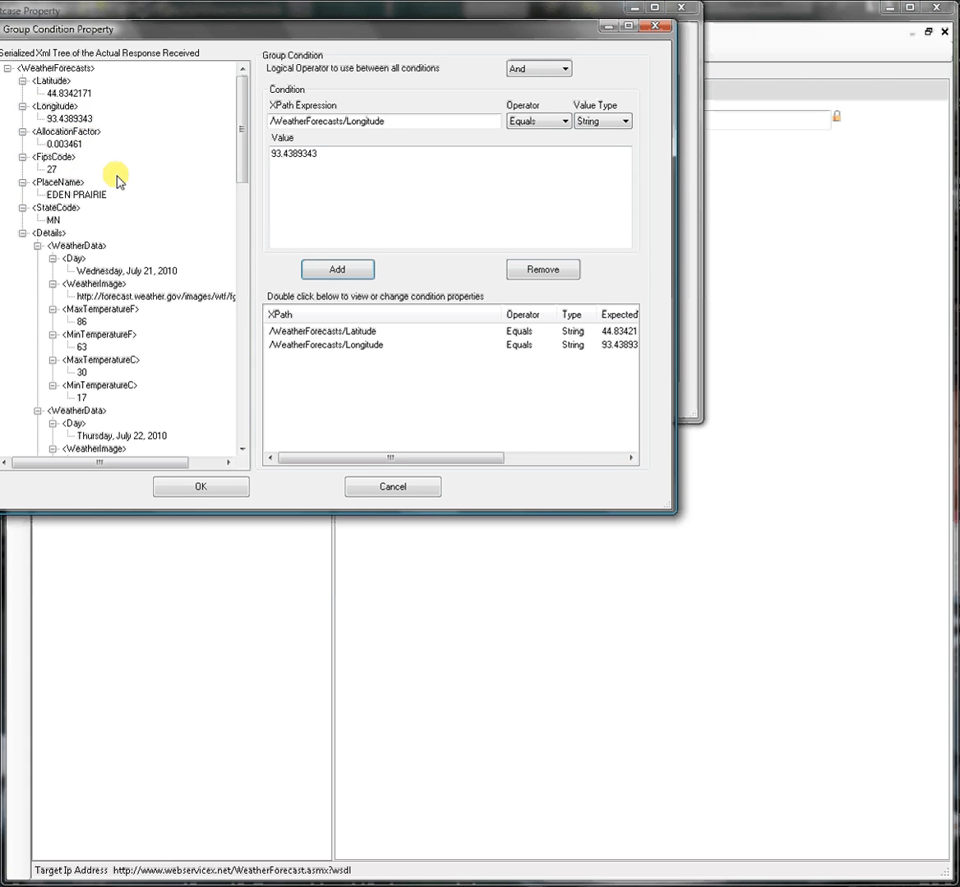
{"action": "left_click", "coordinate": [54, 156]}
{"action": "left_click", "coordinate": [336, 270]}
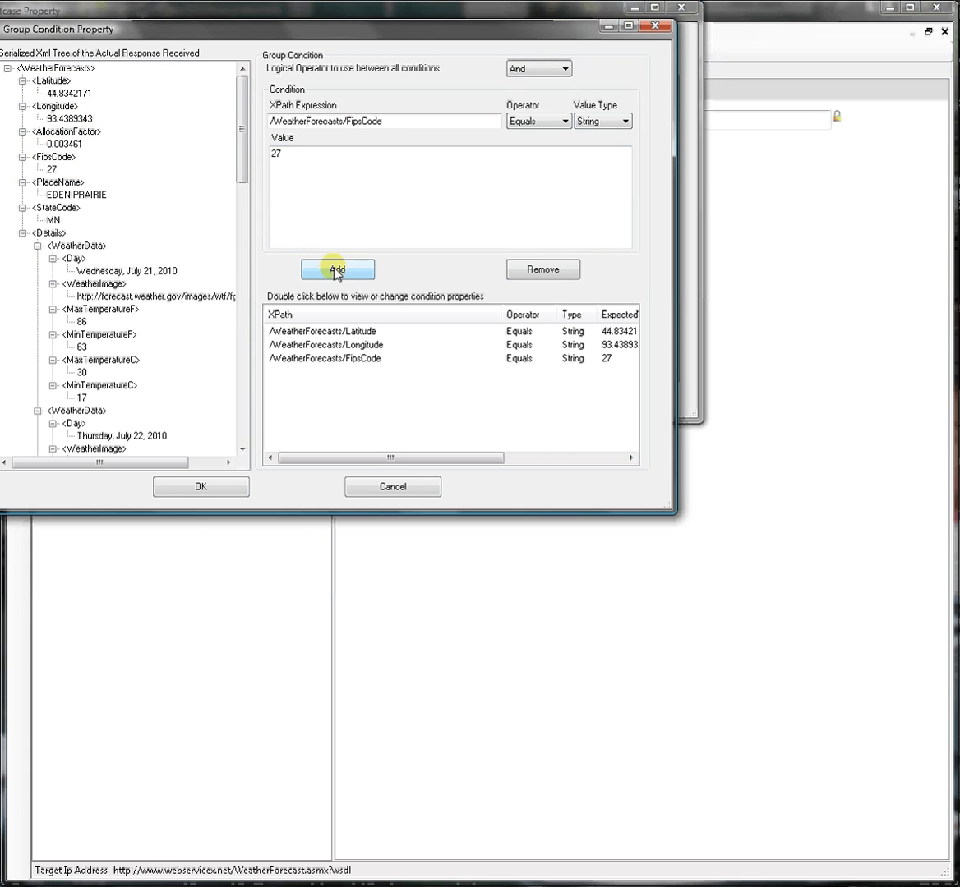
{"action": "left_click", "coordinate": [58, 182]}
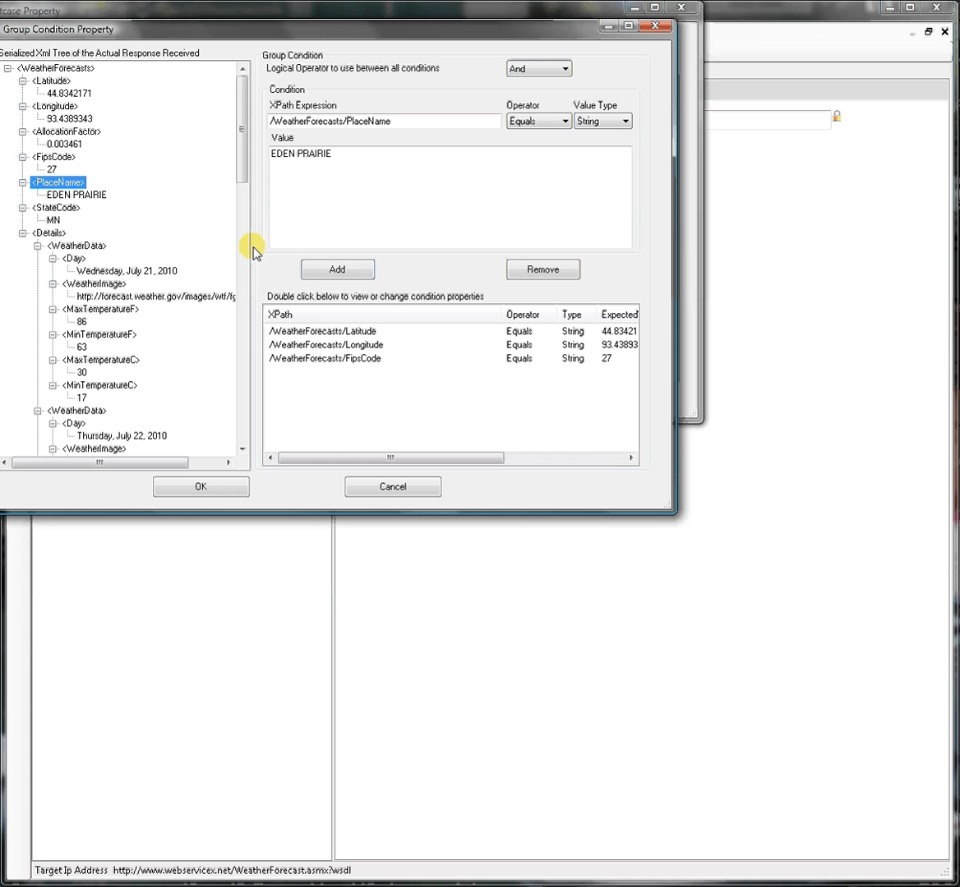
{"action": "left_click", "coordinate": [346, 269]}
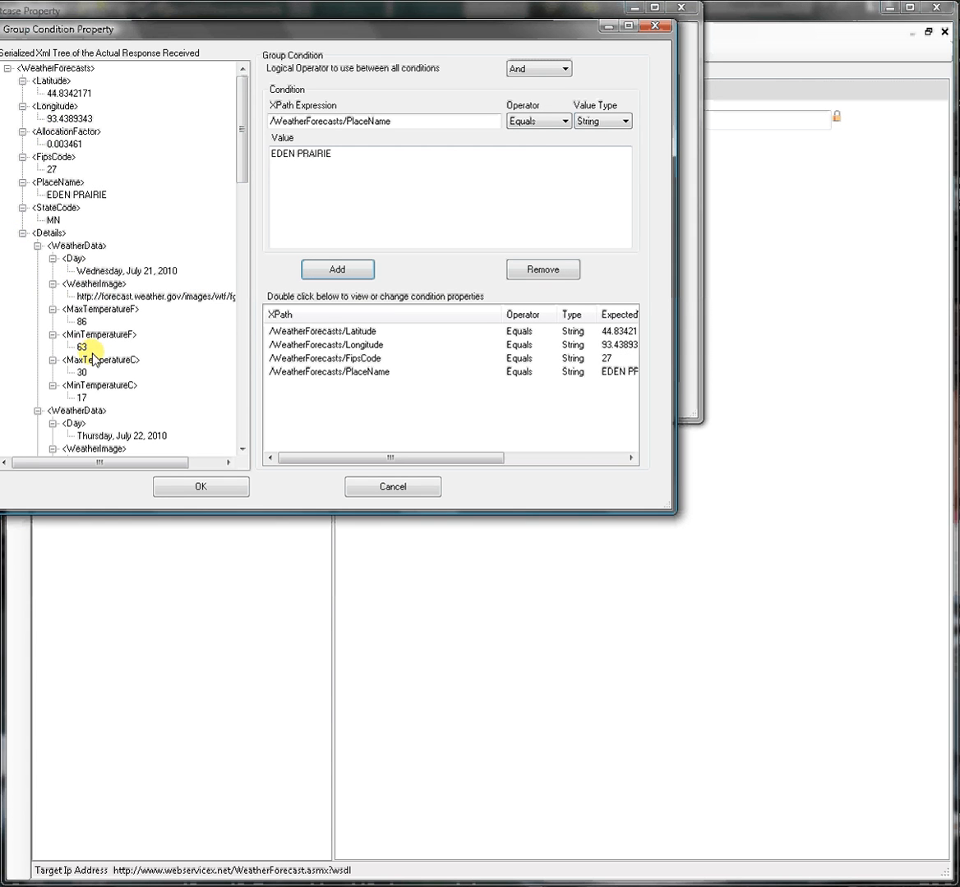
{"action": "left_click_drag", "start_coordinate": [246, 141], "coordinate": [243, 401]}
{"action": "left_click", "coordinate": [221, 488]}
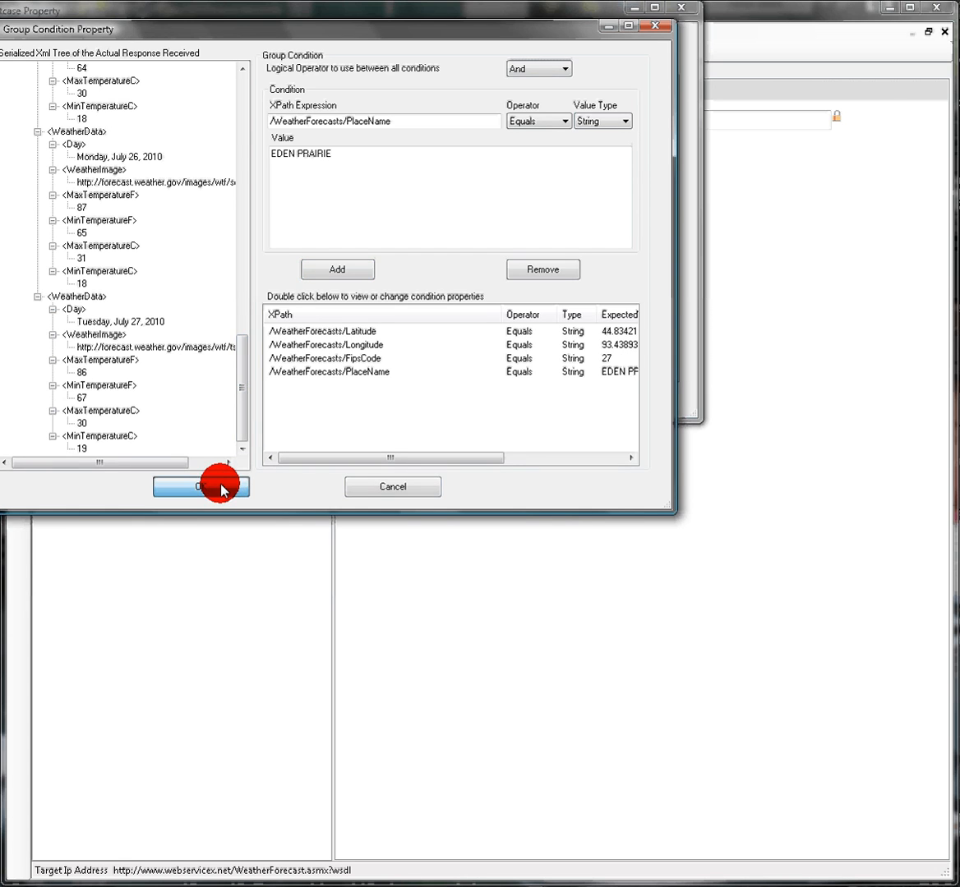
{"action": "left_click", "coordinate": [50, 406]}
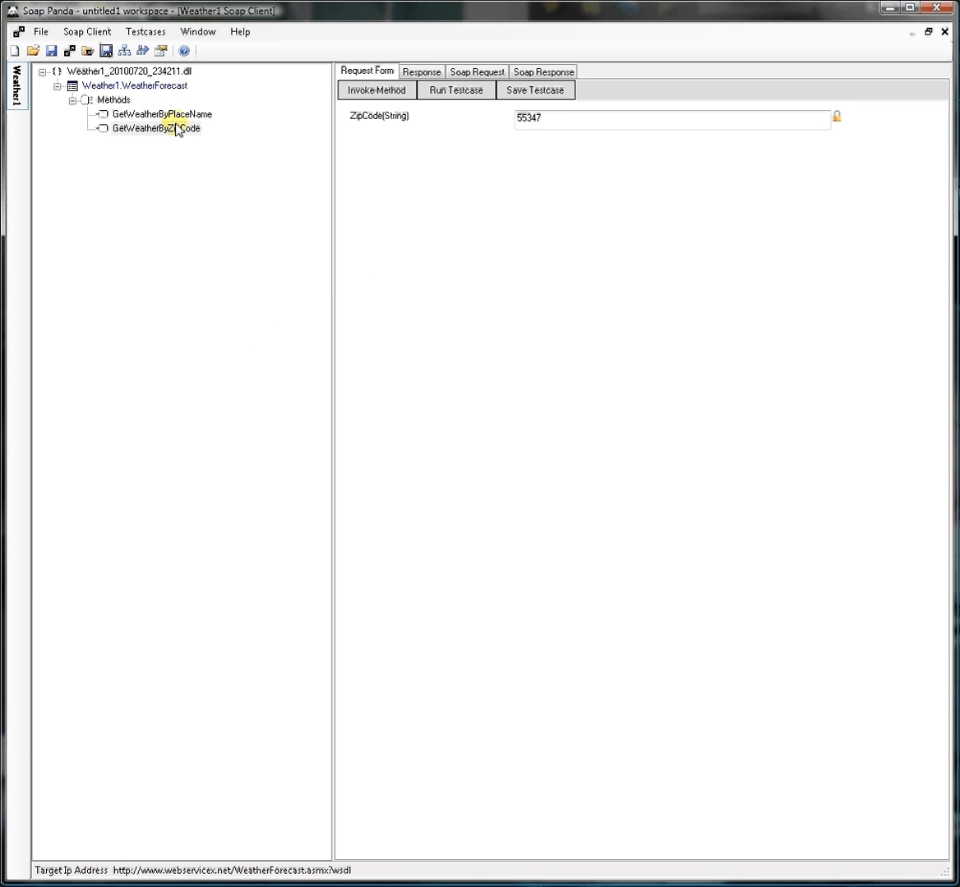
Save the Weather1 SOAP client and the current workspace
{"action": "left_click", "coordinate": [105, 52]}
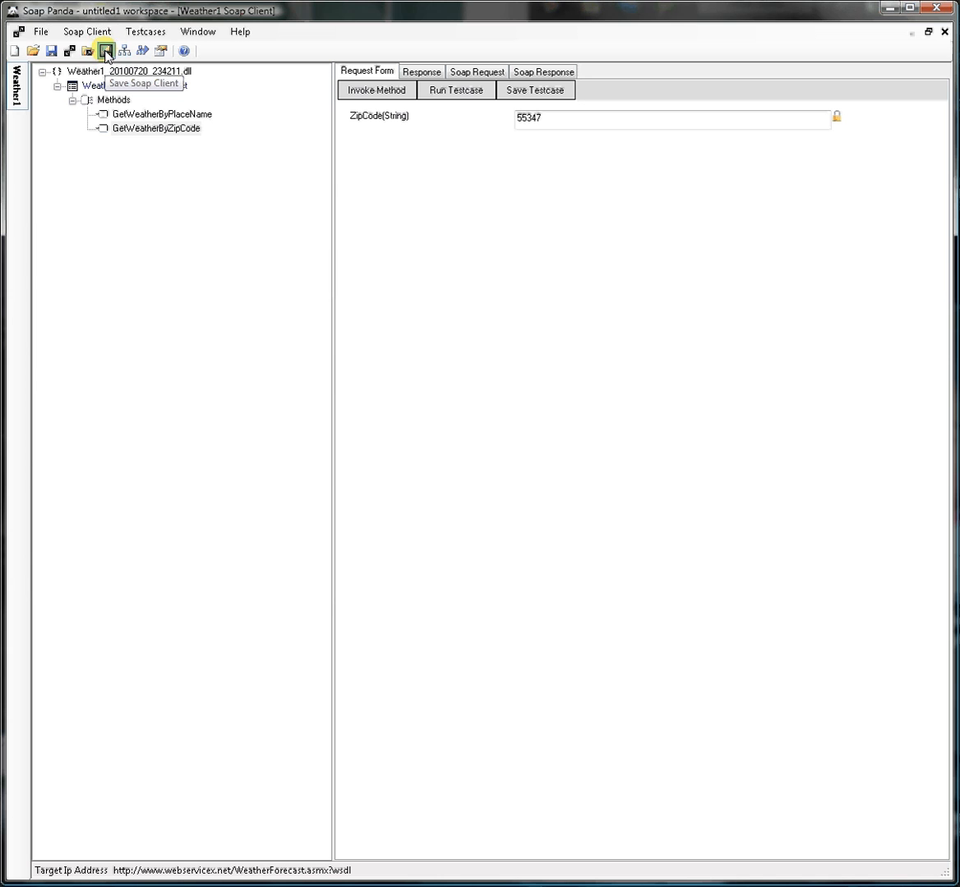
{"action": "left_click", "coordinate": [37, 34]}
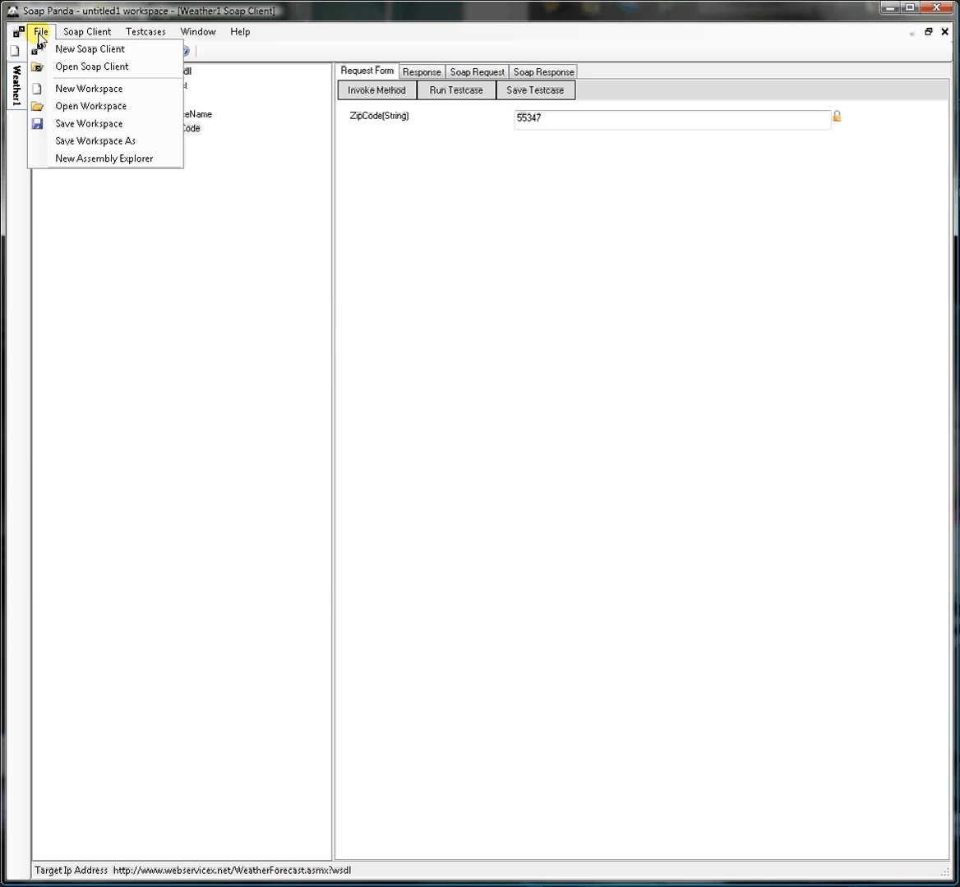
{"action": "left_click", "coordinate": [122, 123]}
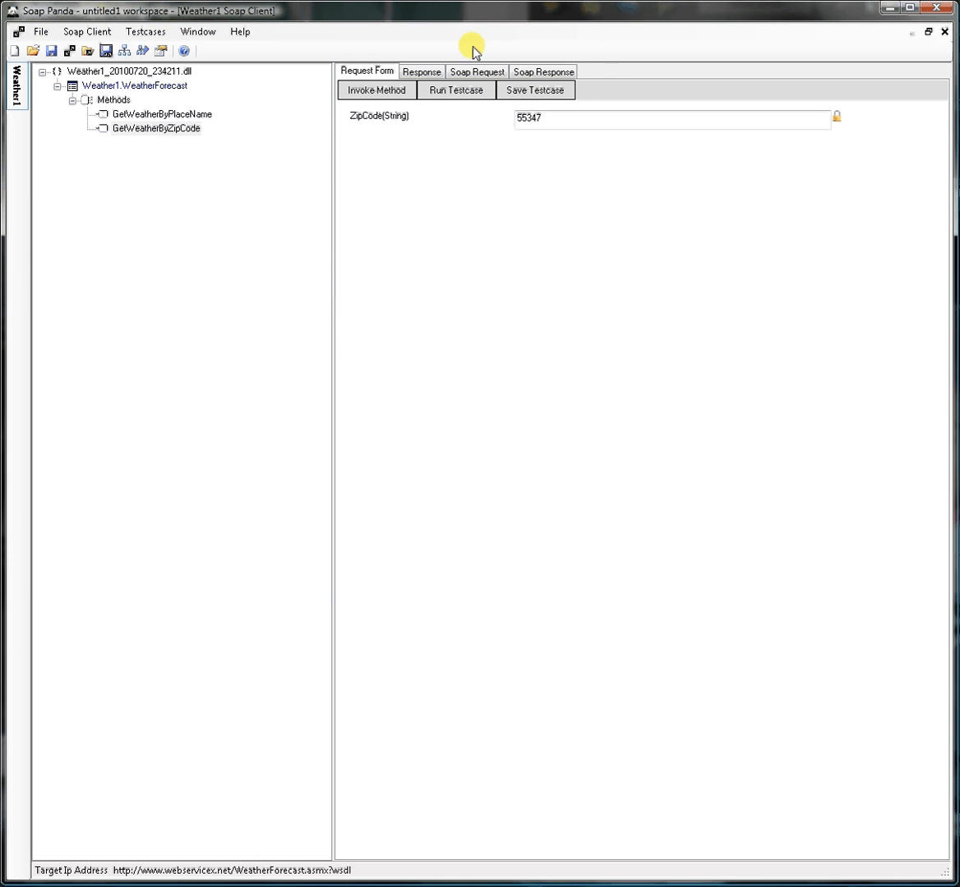
Create a new workspace saved as untitled2.spw in the Soap Panda folder
{"action": "left_click", "coordinate": [41, 31]}
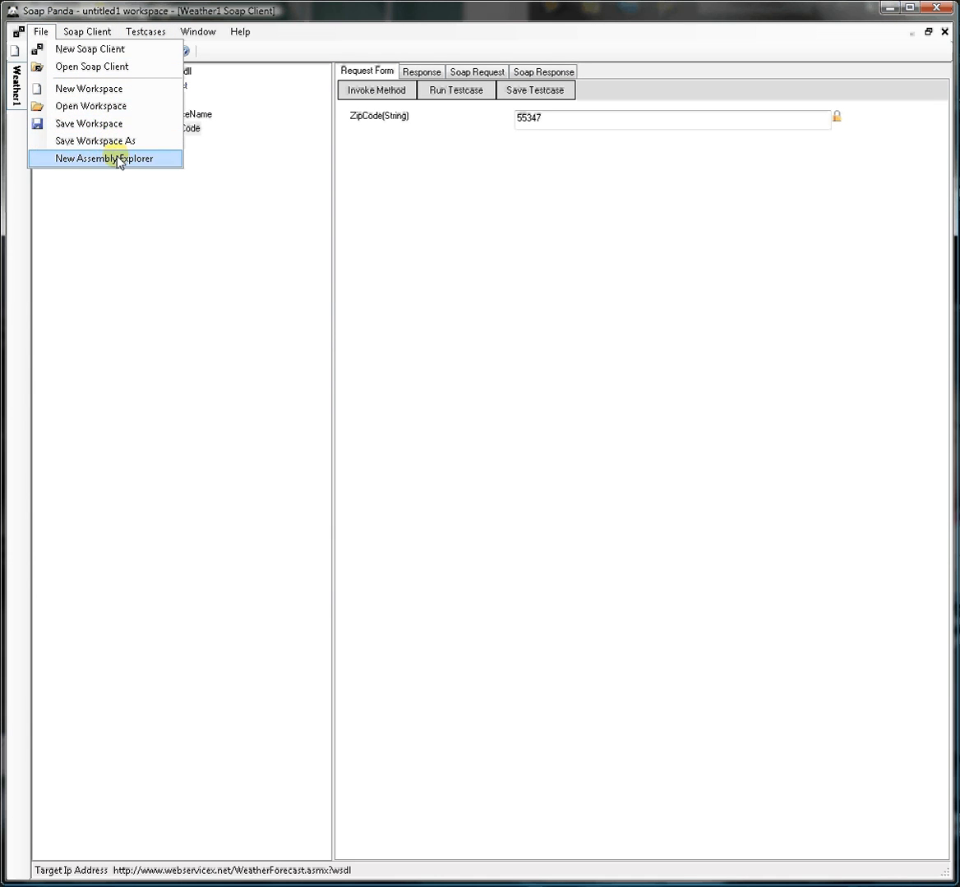
{"action": "left_click", "coordinate": [92, 88]}
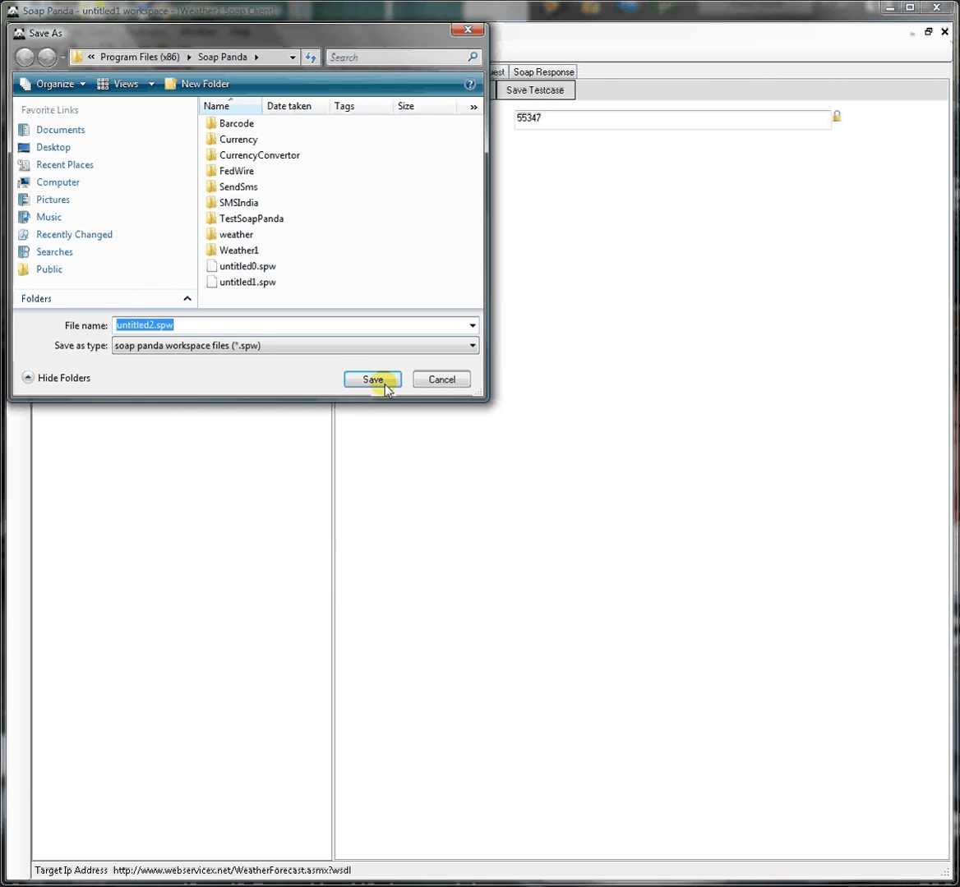
{"action": "left_click", "coordinate": [384, 383]}
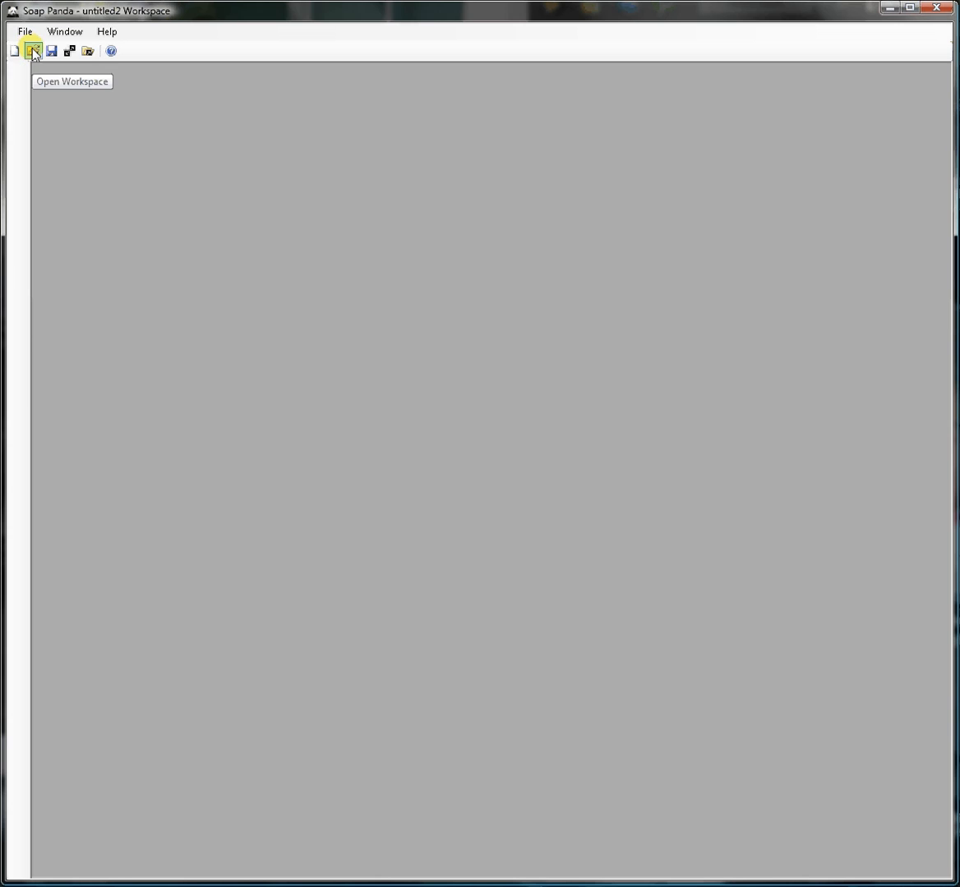
Open the saved workspace untitled1.spw
{"action": "left_click", "coordinate": [33, 52]}
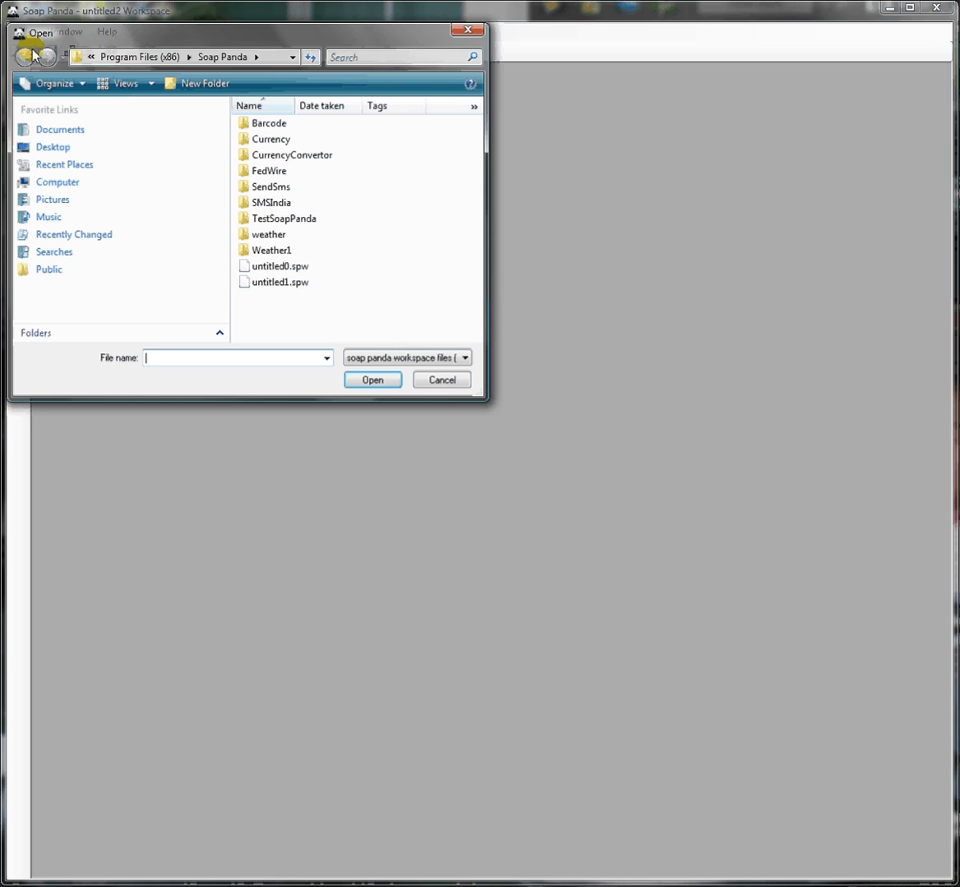
{"action": "left_click", "coordinate": [301, 288]}
{"action": "double_click", "coordinate": [300, 287]}
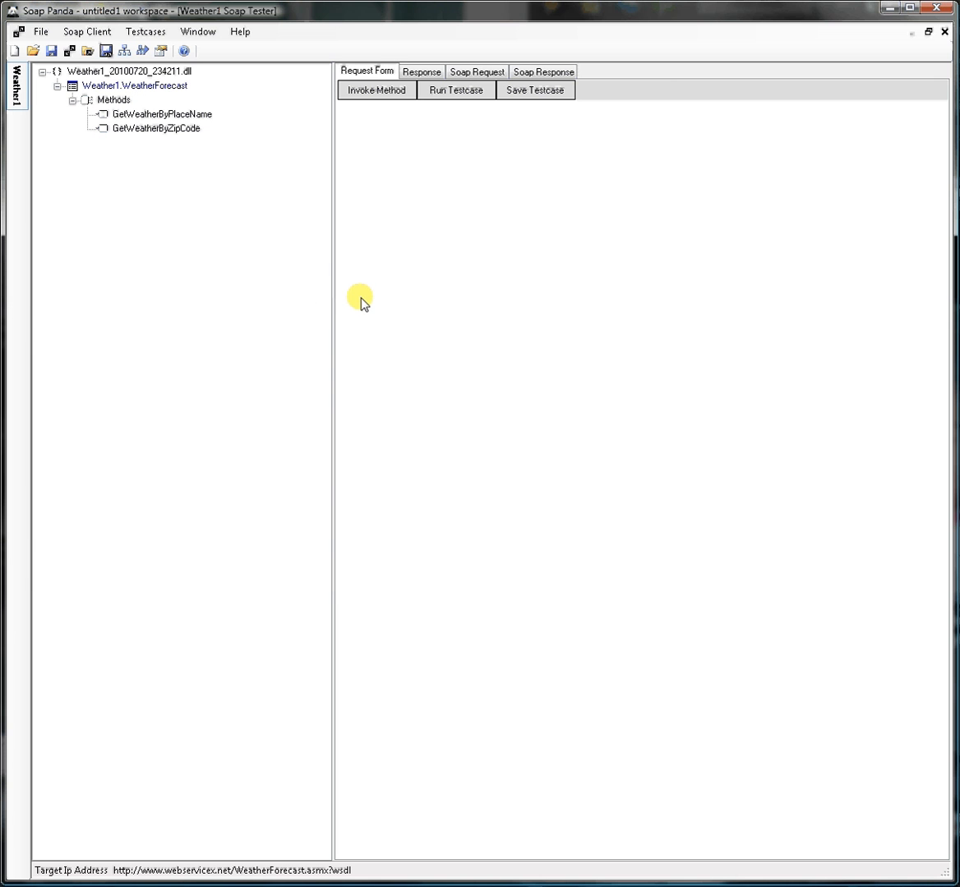
Run the test case GetWeatherByZipCode_simple for the GetWeatherByZipCode method and close its results
{"action": "left_click", "coordinate": [173, 129]}
{"action": "left_click", "coordinate": [835, 120]}
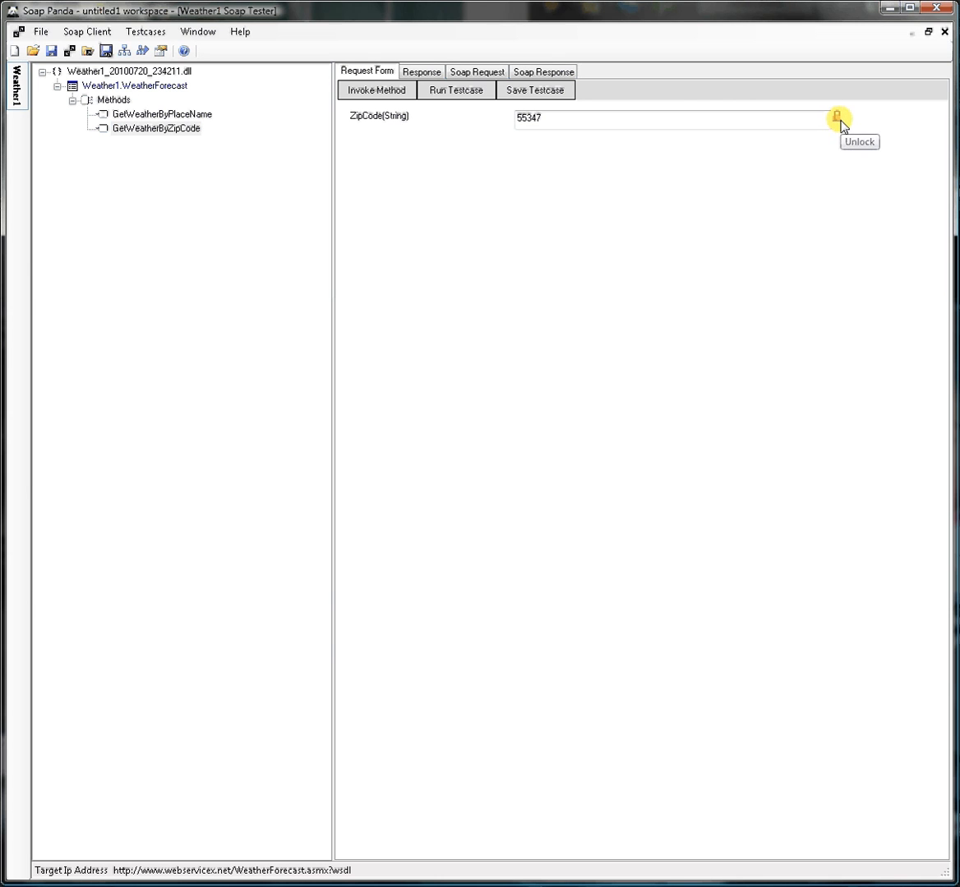
{"action": "left_click", "coordinate": [466, 90]}
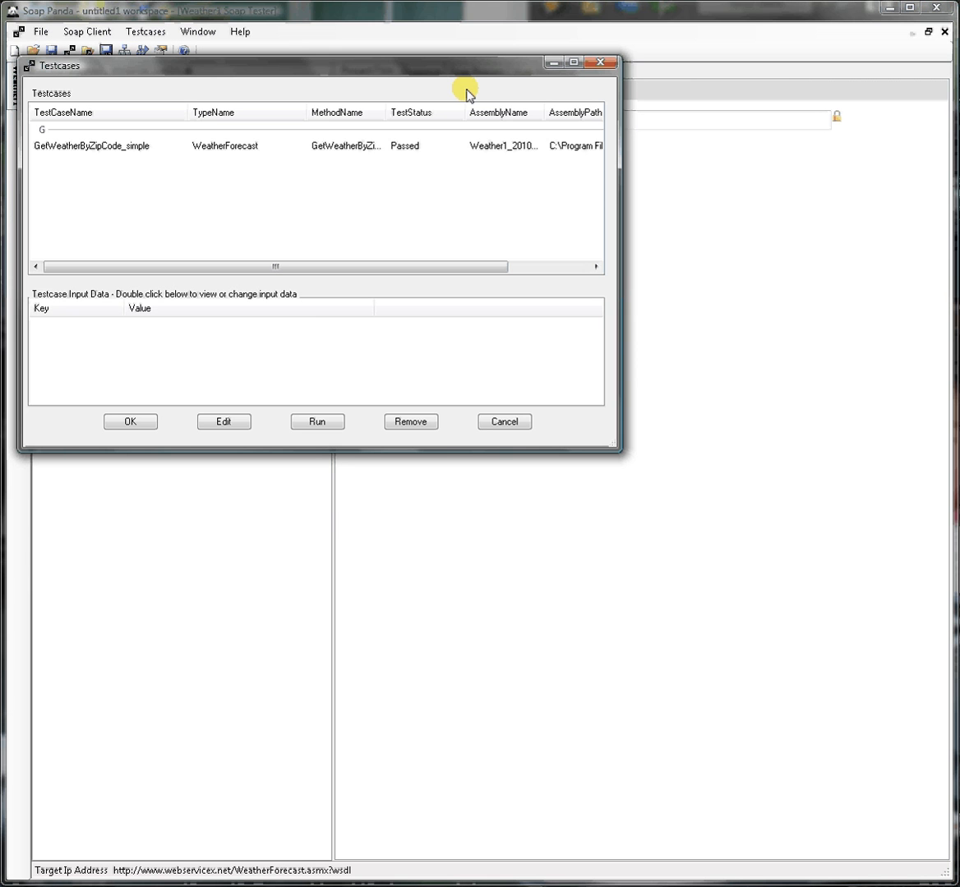
{"action": "left_click", "coordinate": [117, 148]}
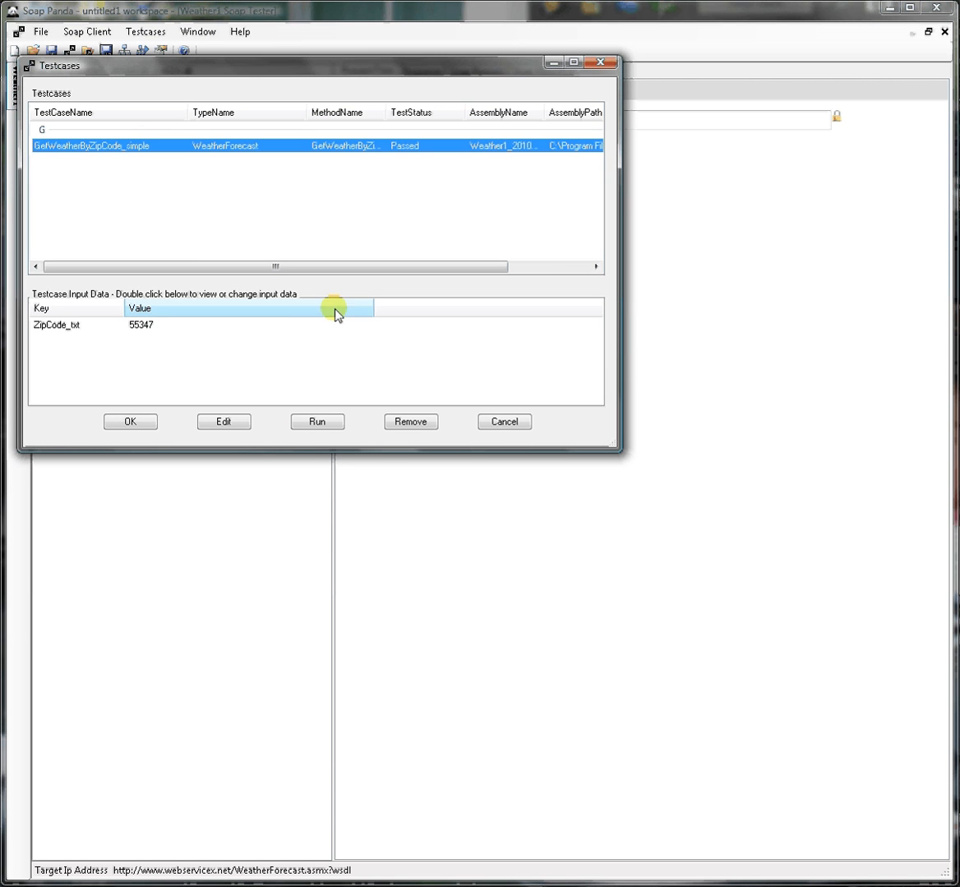
{"action": "left_click", "coordinate": [131, 423]}
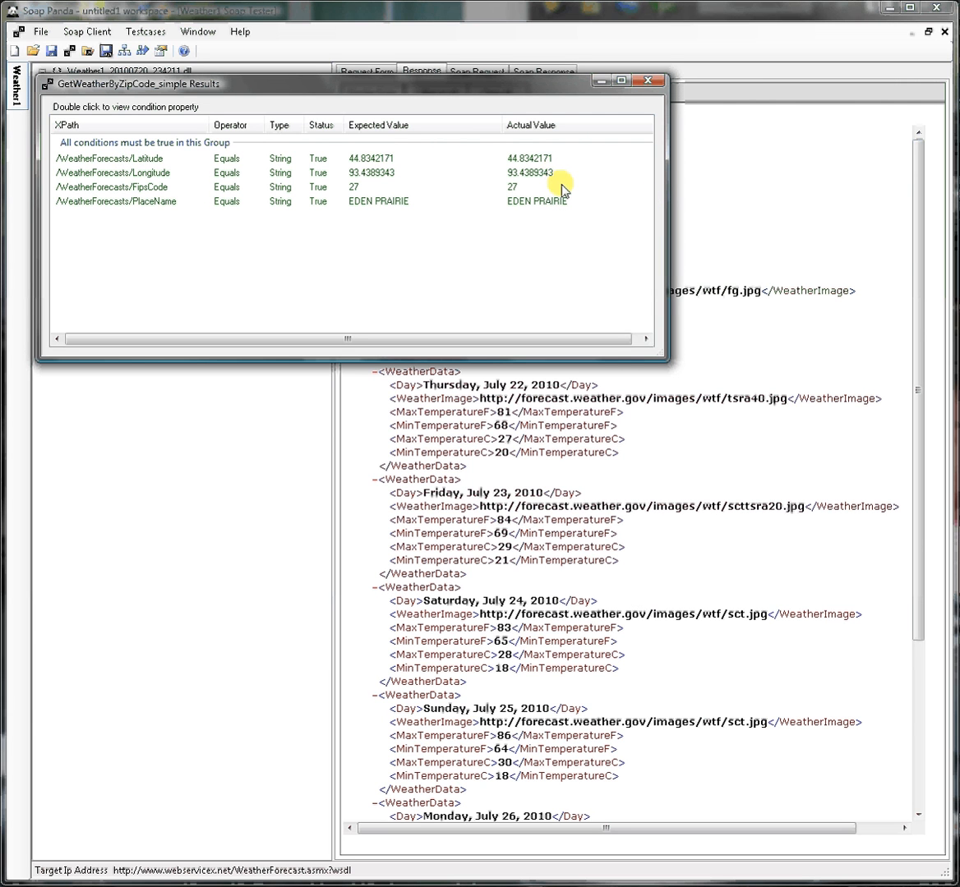
{"action": "left_click", "coordinate": [650, 80]}
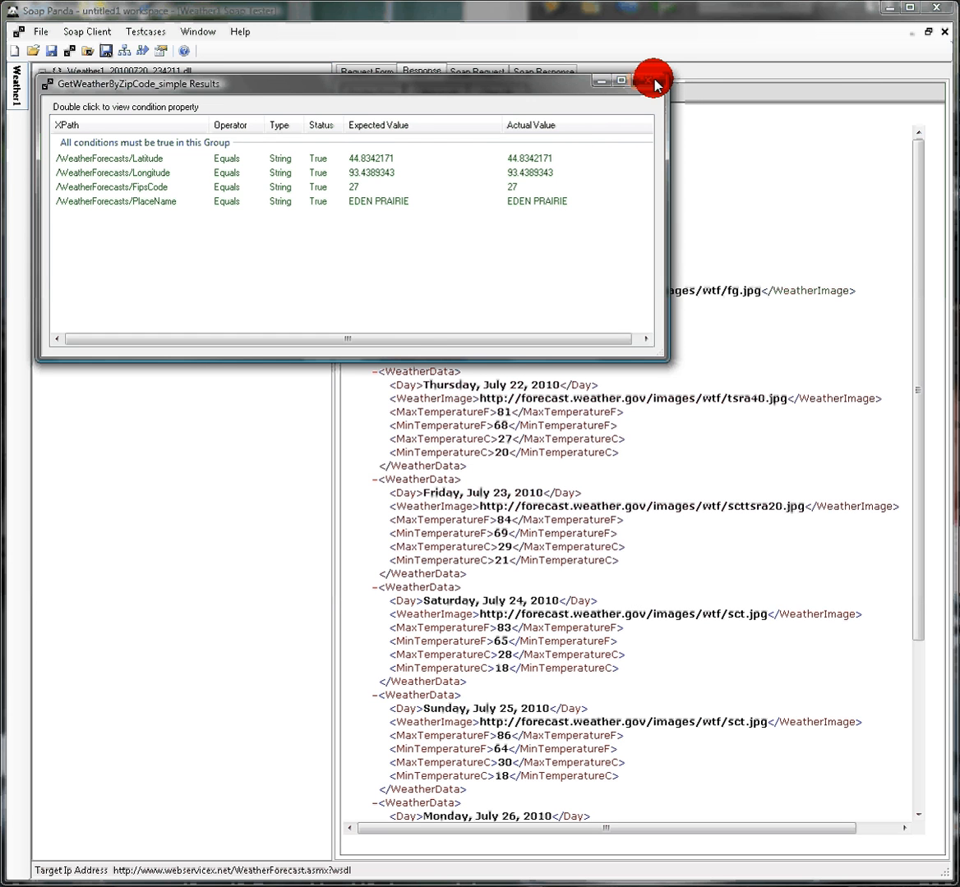
{"action": "left_click", "coordinate": [655, 82]}
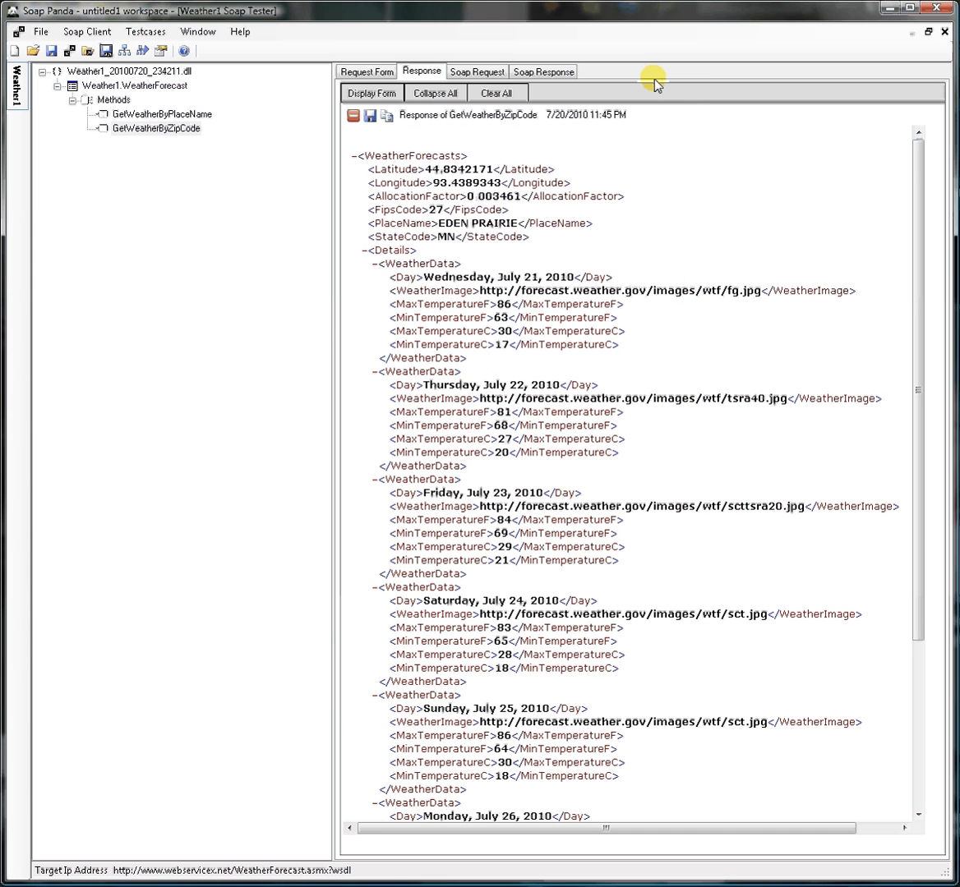
Open the group conditions of the test case GetWeatherByZipCode_simple for editing
{"action": "left_click", "coordinate": [147, 31]}
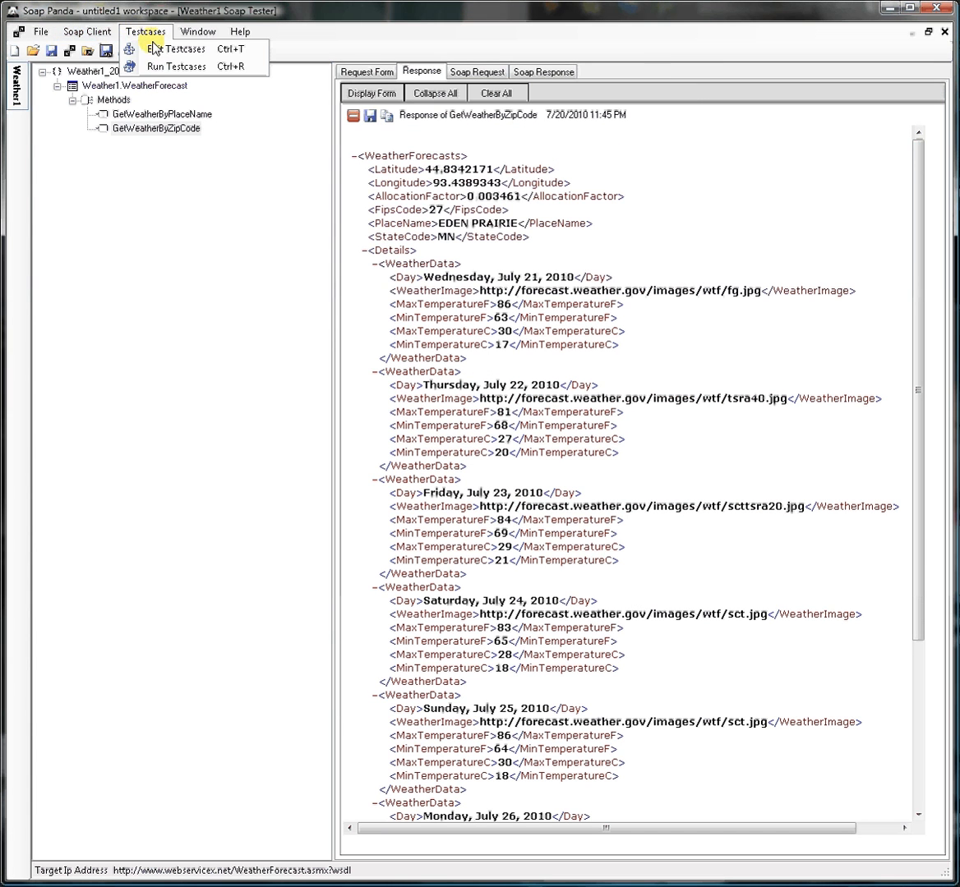
{"action": "left_click", "coordinate": [135, 48]}
{"action": "left_click", "coordinate": [215, 184]}
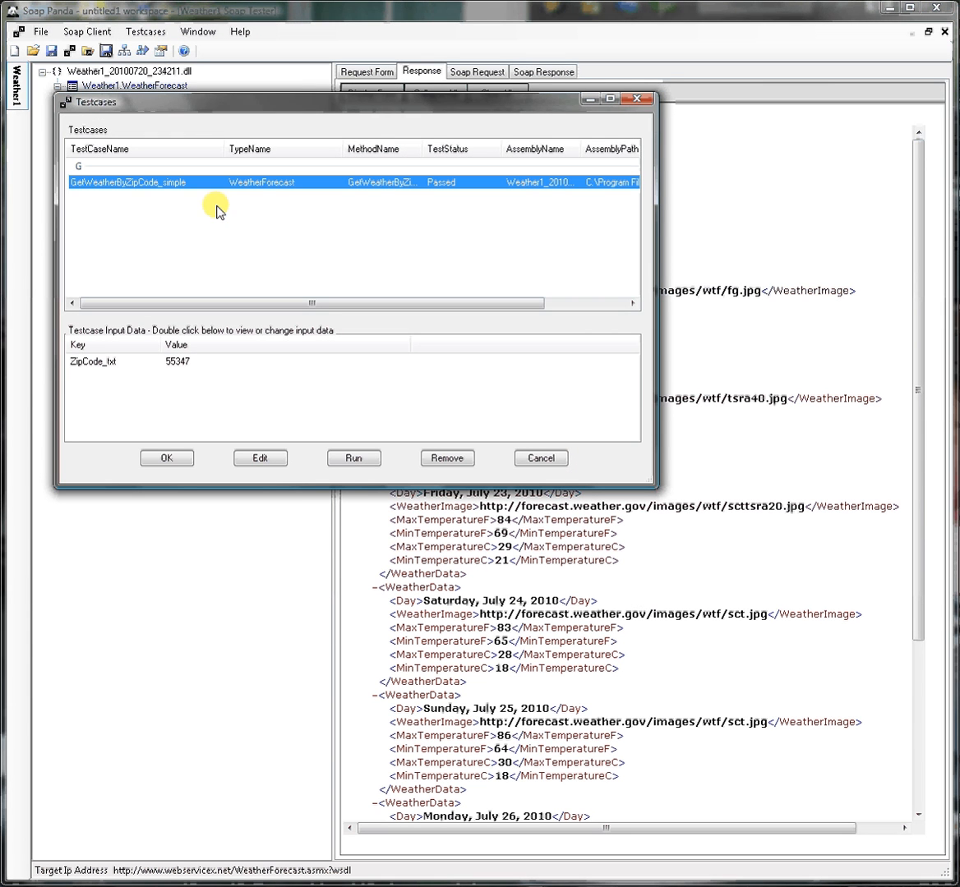
{"action": "left_click", "coordinate": [143, 362]}
{"action": "left_click", "coordinate": [194, 184]}
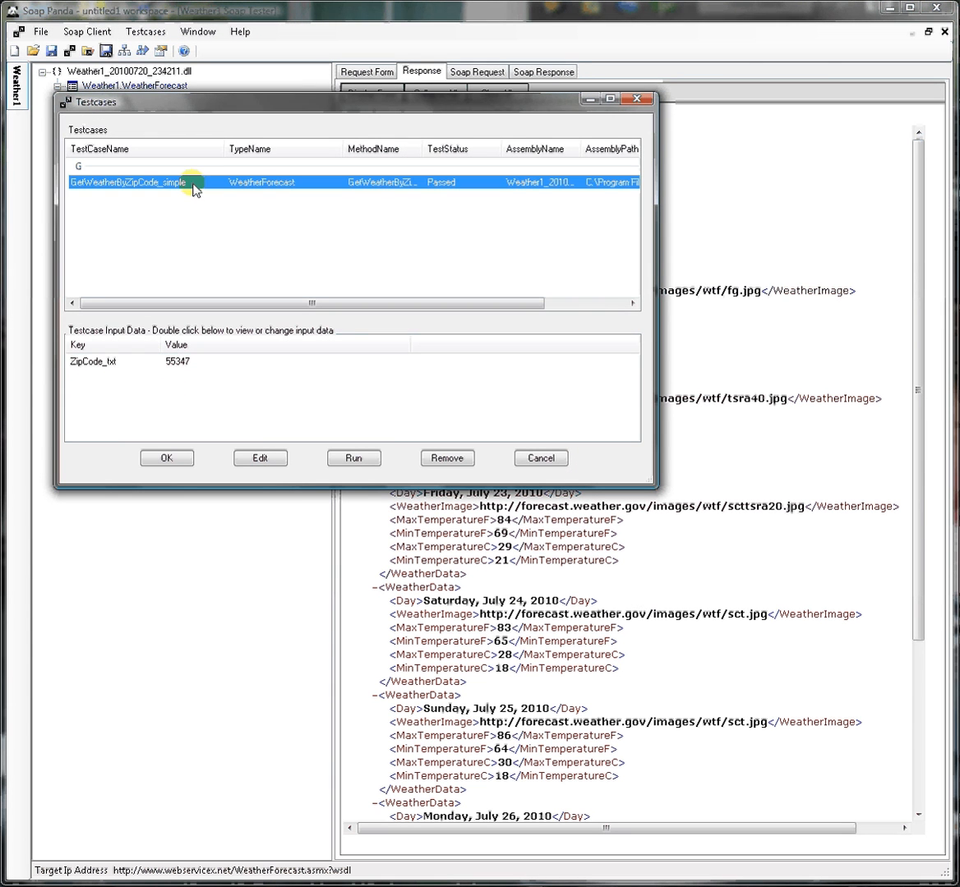
{"action": "left_click", "coordinate": [257, 458]}
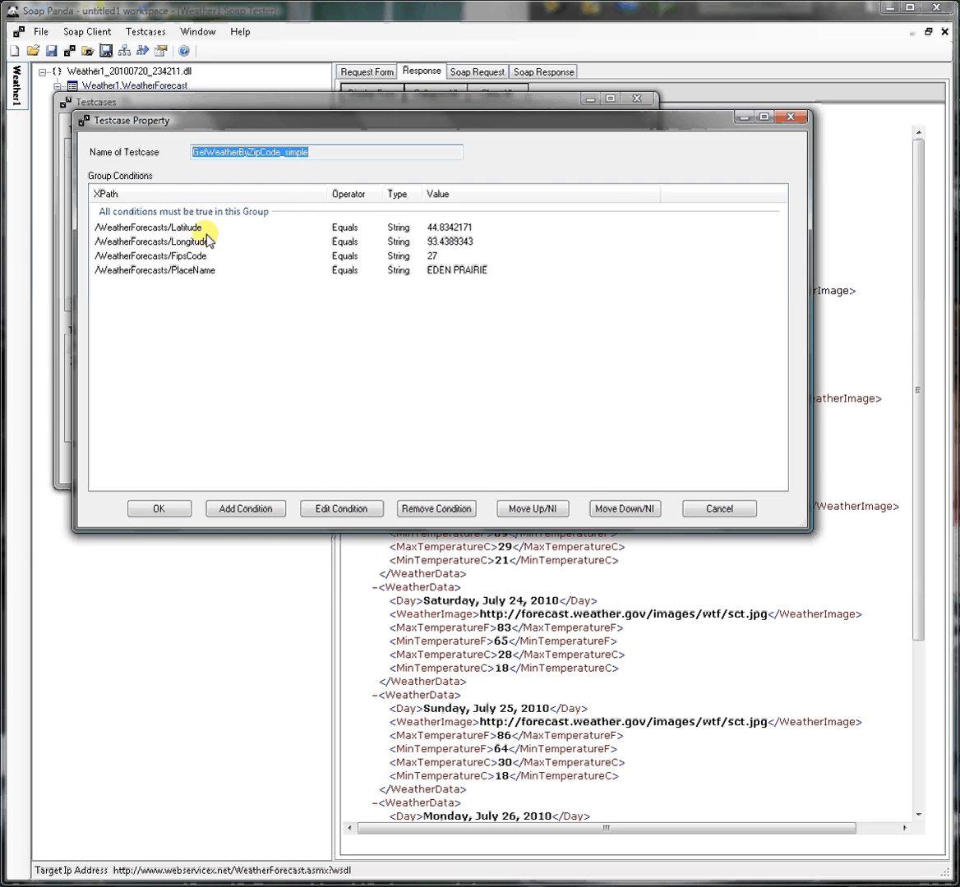
{"action": "left_click", "coordinate": [204, 271]}
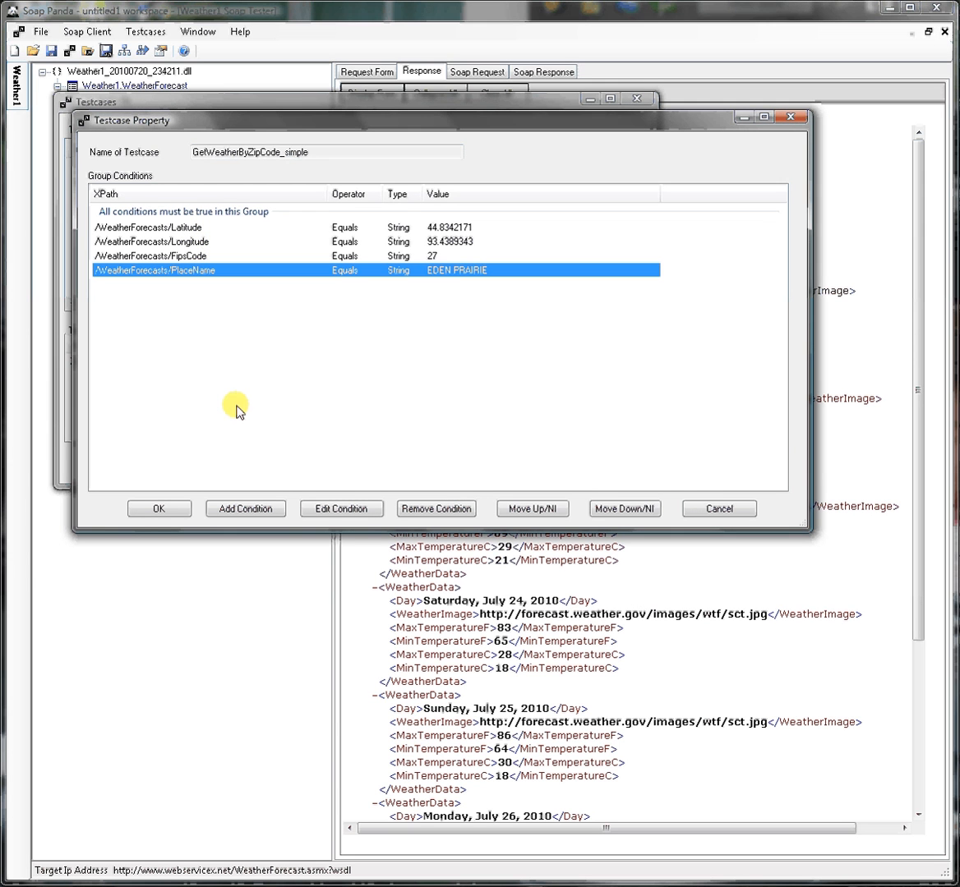
{"action": "left_click", "coordinate": [323, 513]}
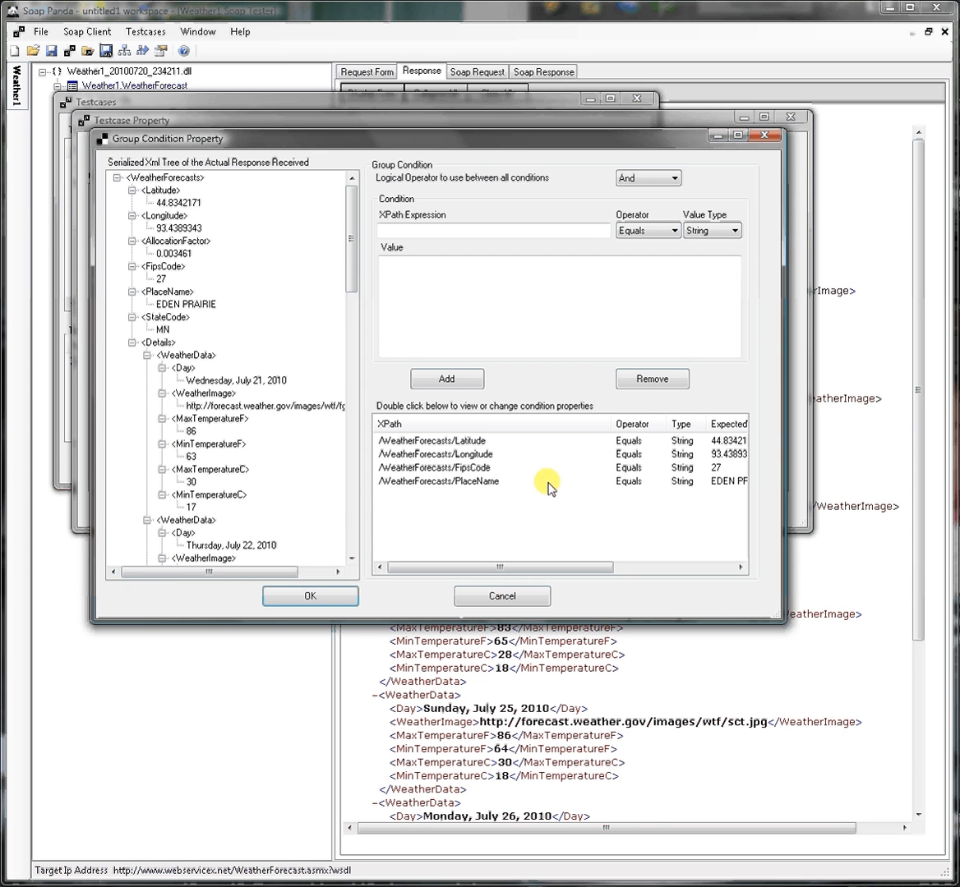
Set the expected value of the PlaceName condition to EDEN PRAIRIE2 and save the test case changes
{"action": "left_click", "coordinate": [499, 483]}
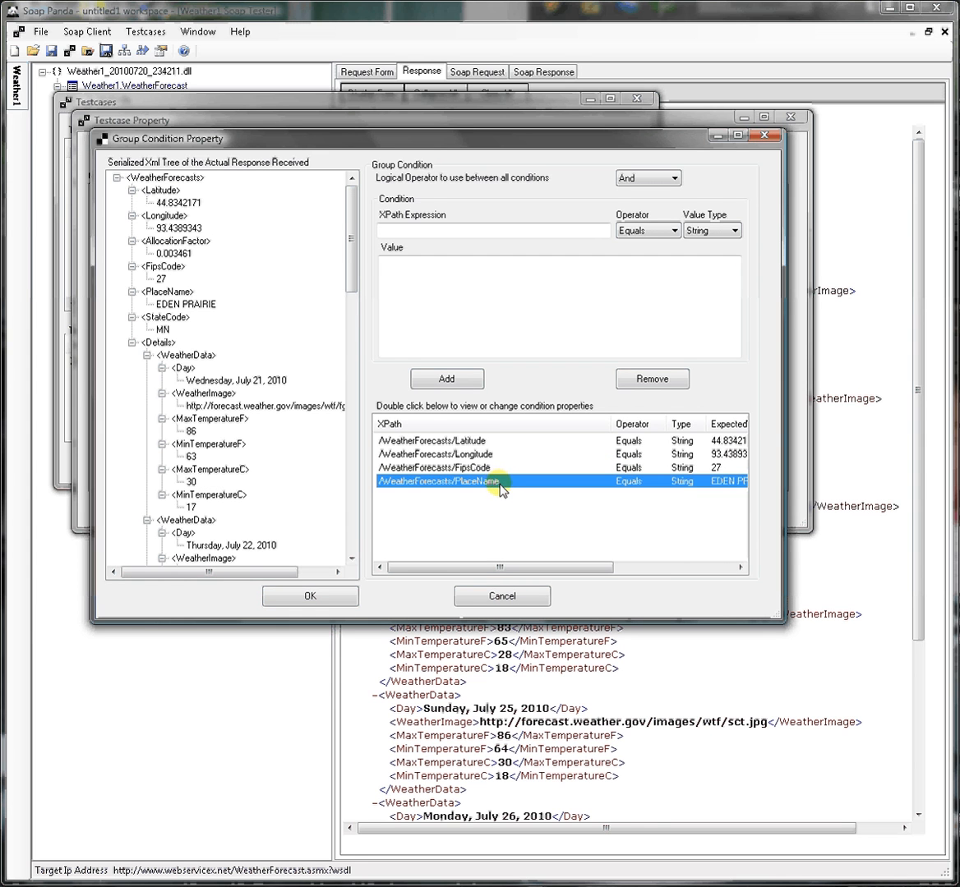
{"action": "double_click", "coordinate": [499, 483]}
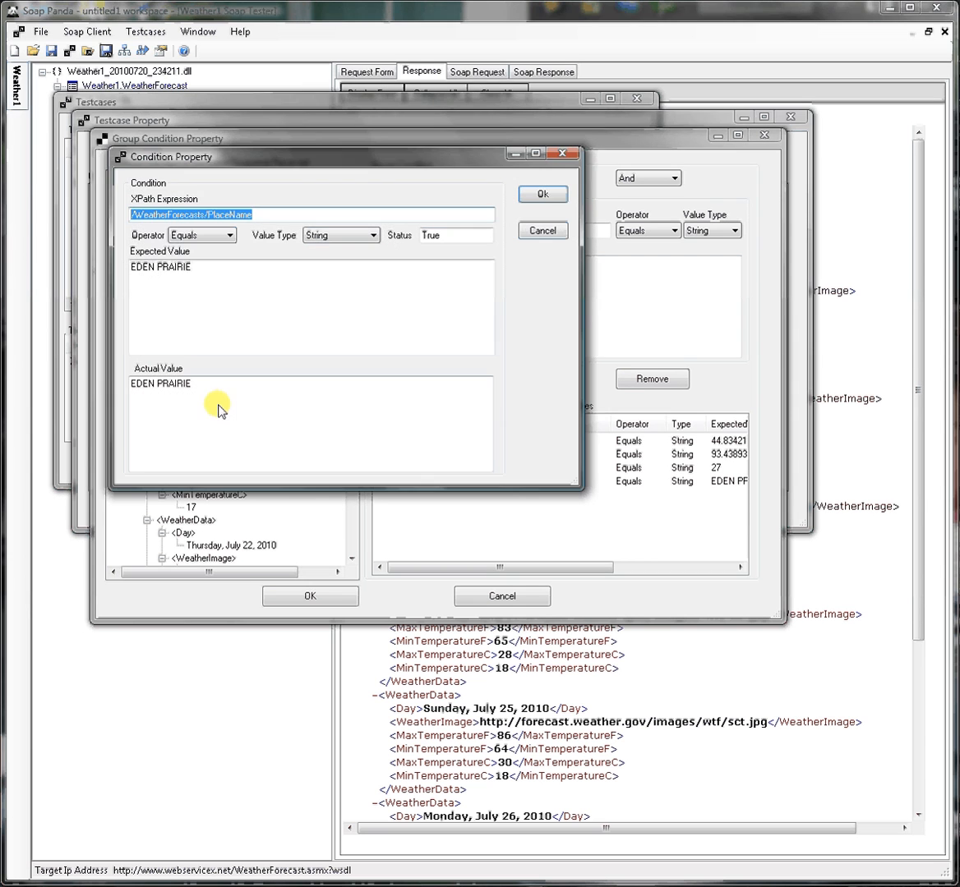
{"action": "left_click_drag", "start_coordinate": [156, 268], "coordinate": [221, 274]}
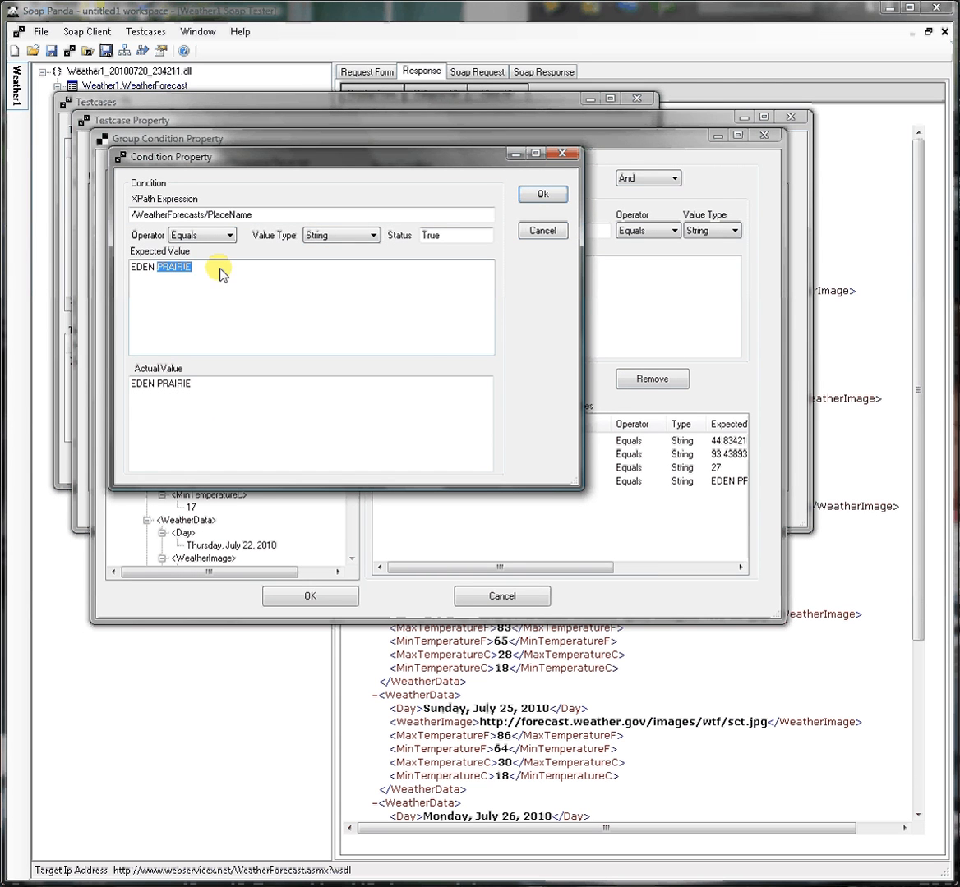
{"action": "left_click", "coordinate": [217, 268]}
{"action": "type", "text": "2"}
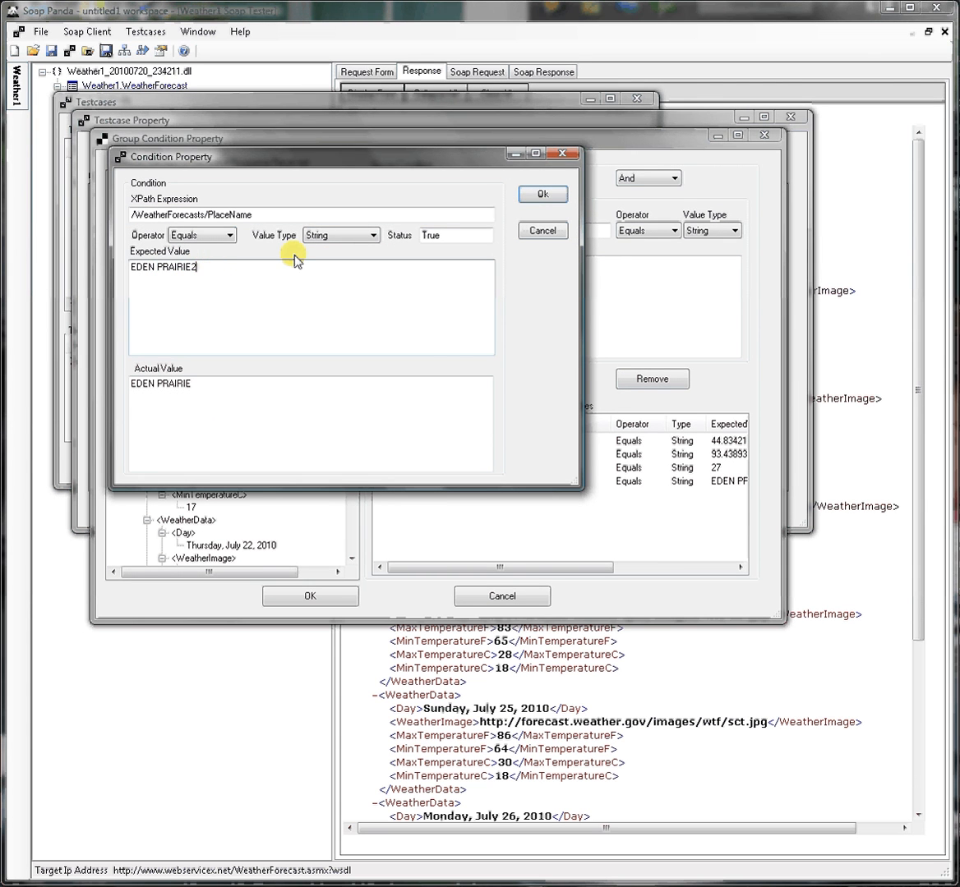
{"action": "left_click", "coordinate": [545, 196]}
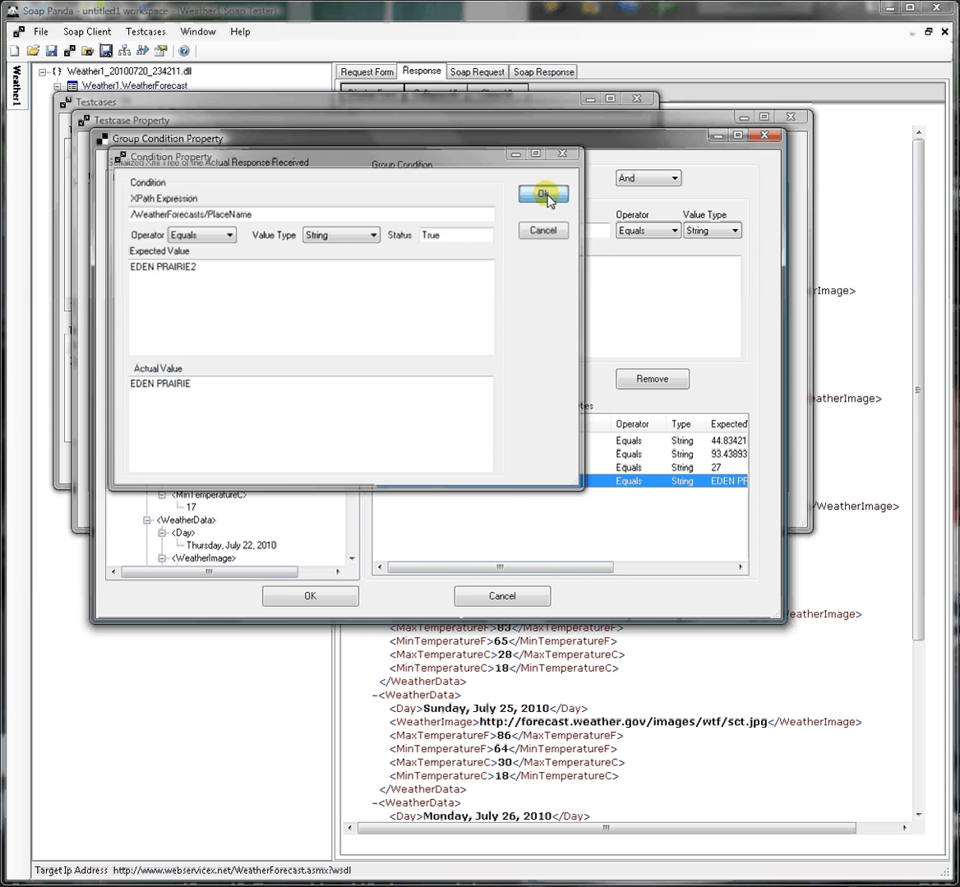
{"action": "left_click", "coordinate": [280, 597]}
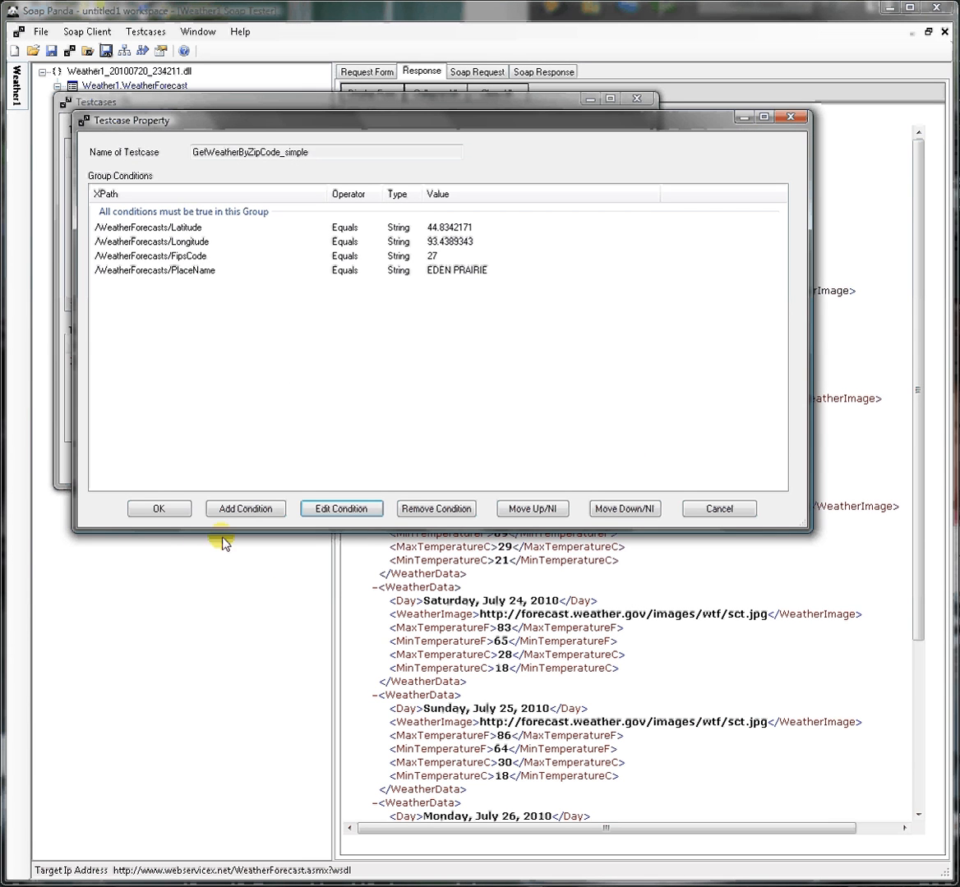
{"action": "left_click", "coordinate": [157, 509]}
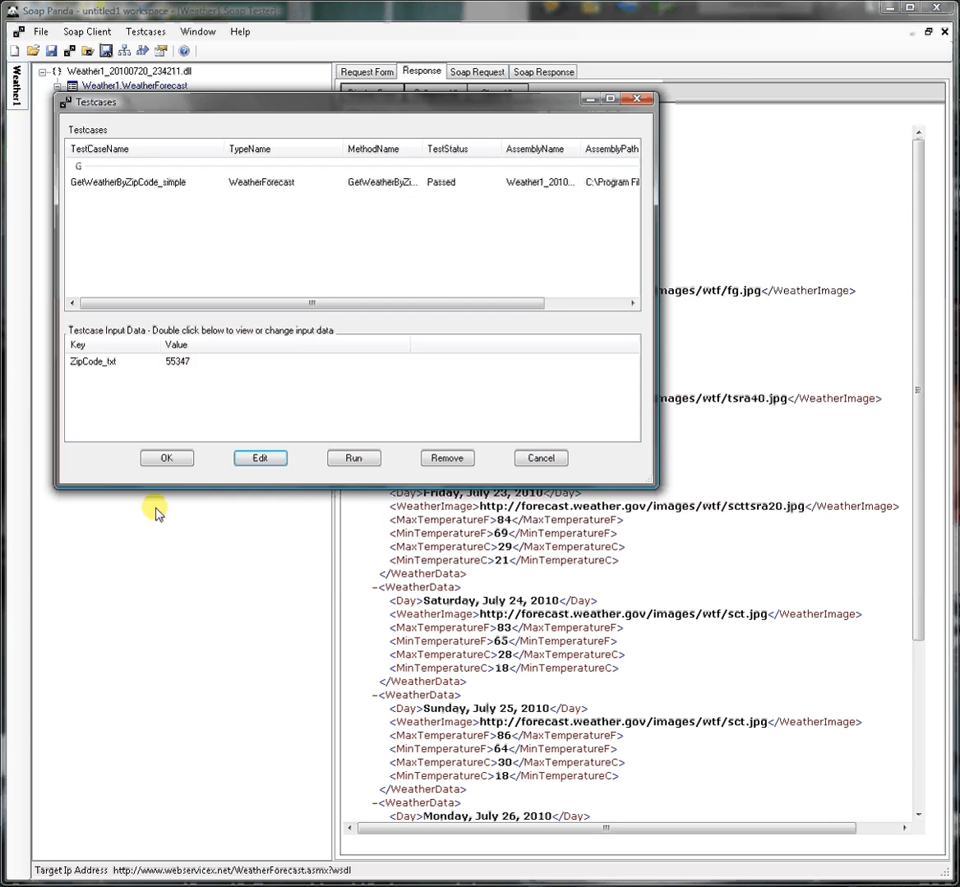
{"action": "left_click", "coordinate": [163, 457]}
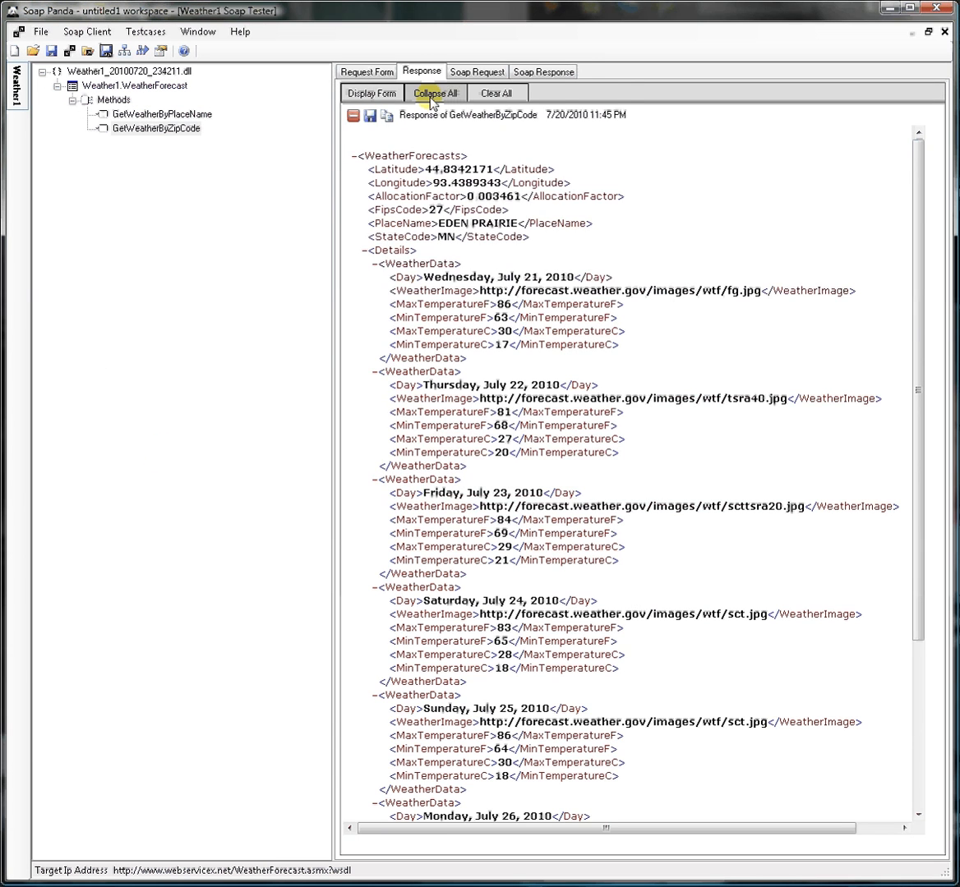
Rerun GetWeatherByZipCode_simple from the request form with the edited PlaceName condition and close its results
{"action": "left_click", "coordinate": [364, 72]}
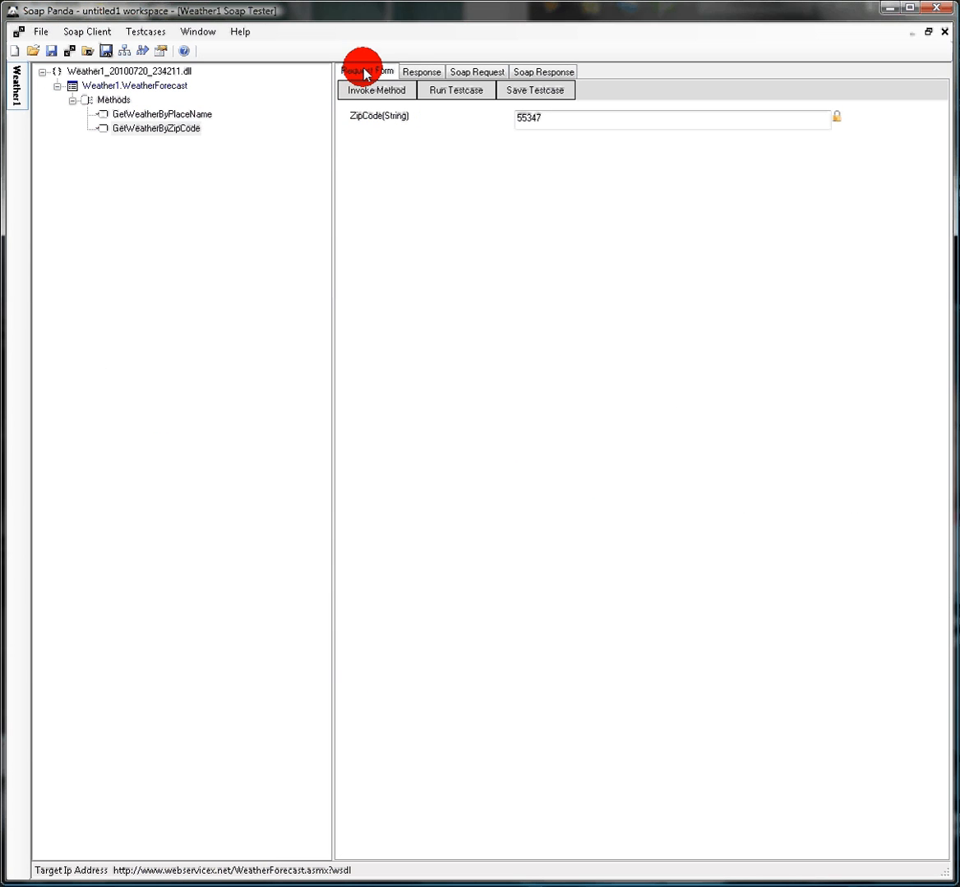
{"action": "left_click", "coordinate": [474, 93]}
{"action": "left_click", "coordinate": [311, 254]}
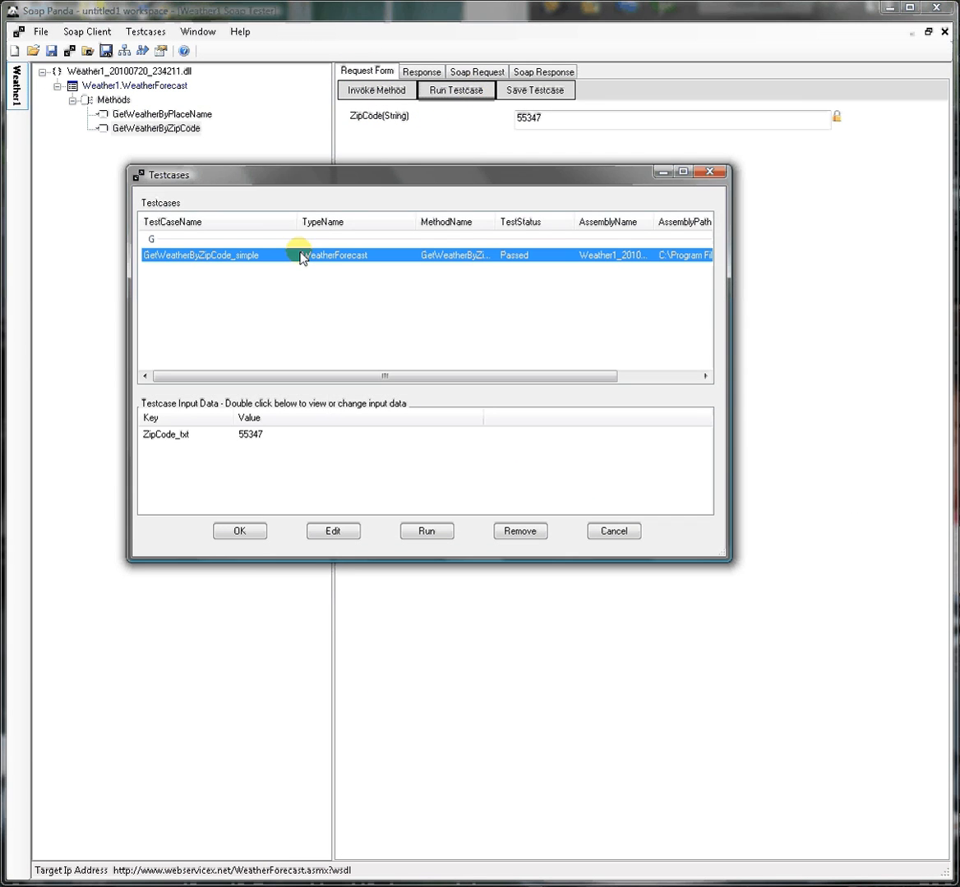
{"action": "left_click", "coordinate": [239, 532]}
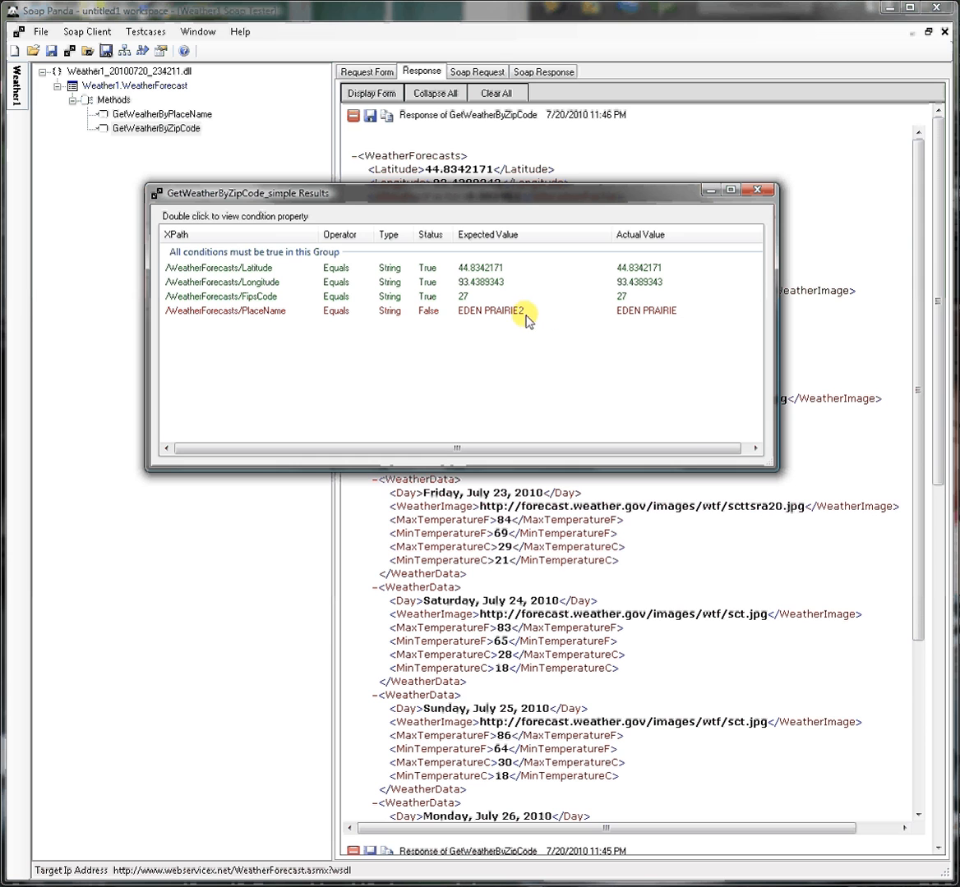
{"action": "left_click", "coordinate": [761, 194]}
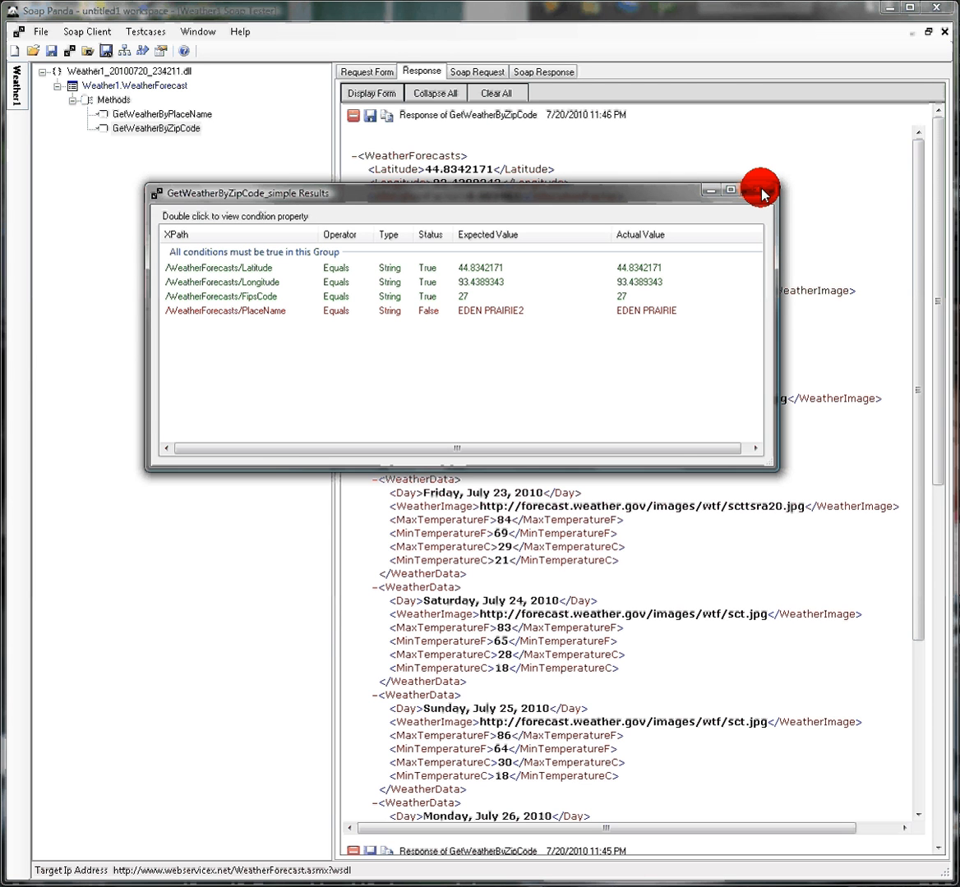